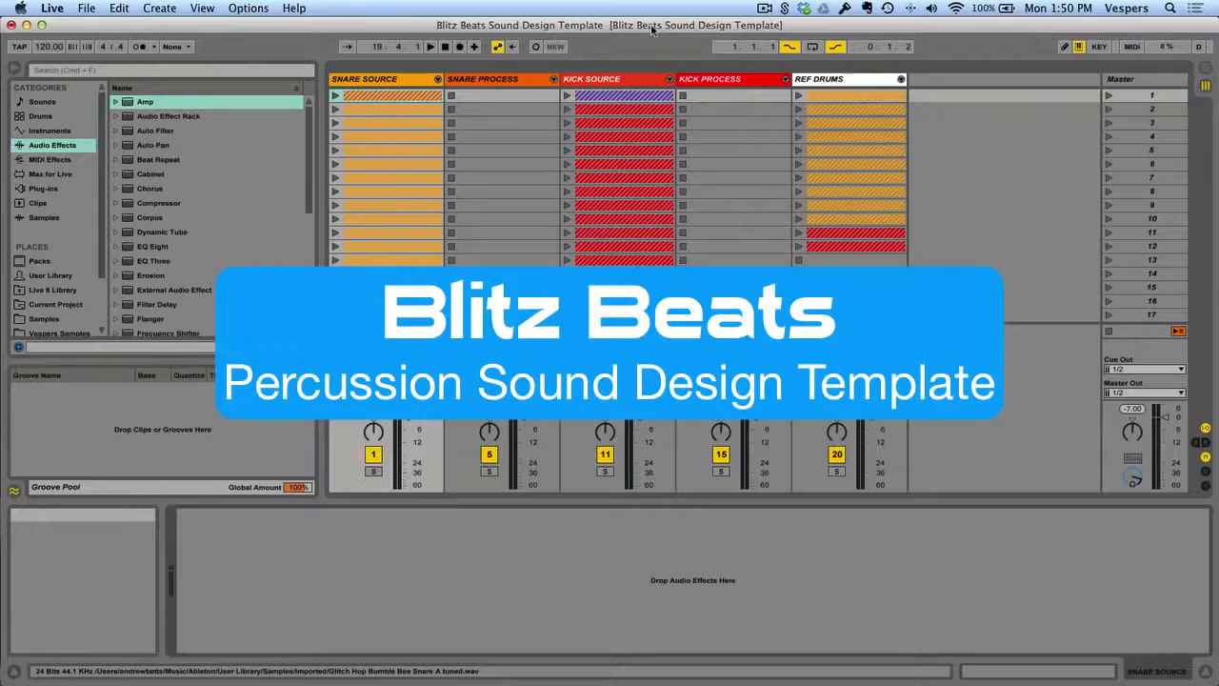
Step: Unfold the SNARE SOURCE group and play the FM Tuned Snare with only its rack's macro controls shown
left_click(438, 80)
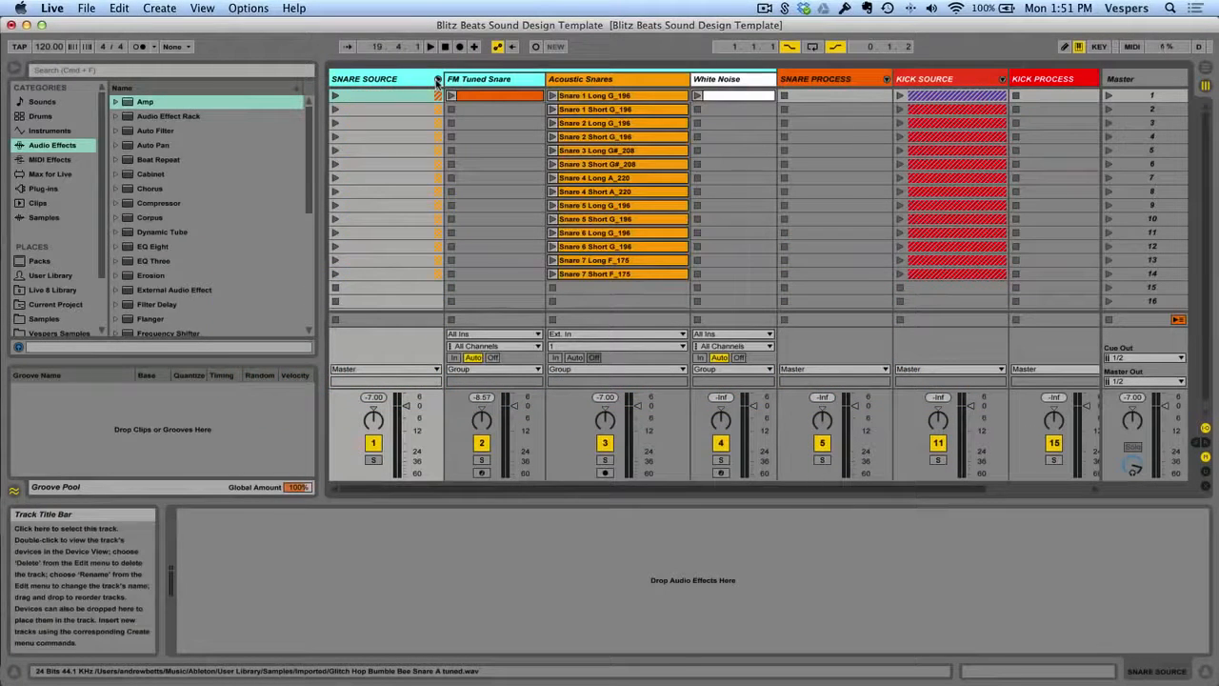
left_click(502, 82)
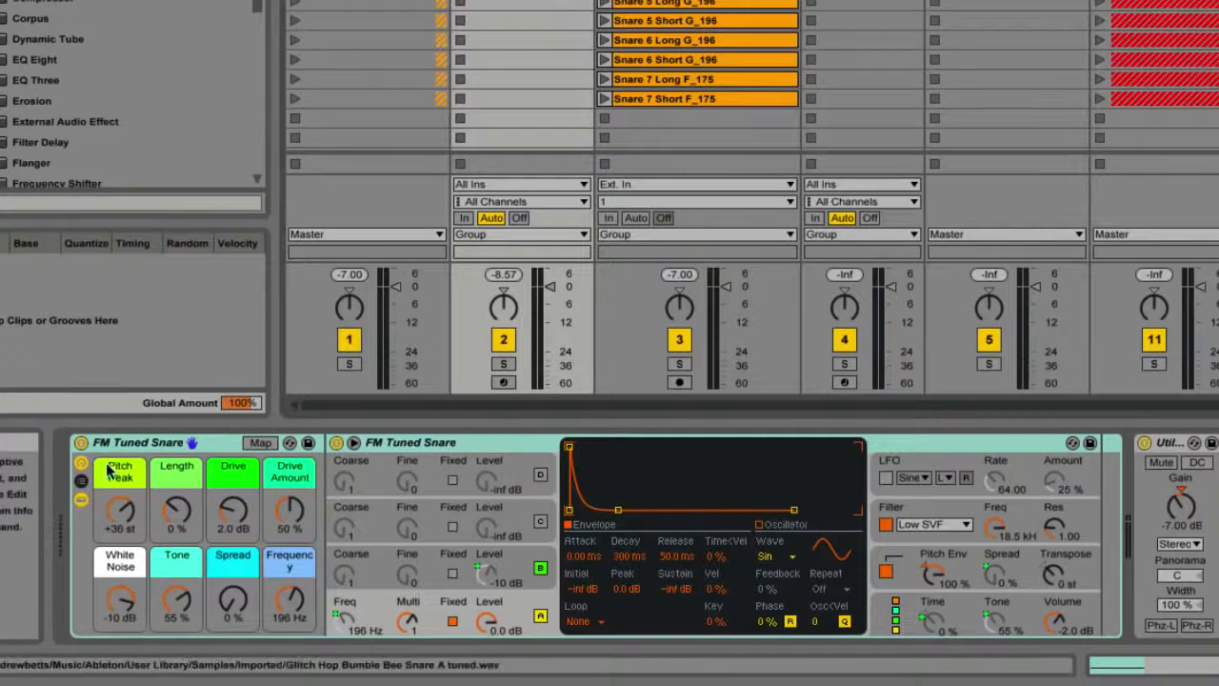
left_click(81, 499)
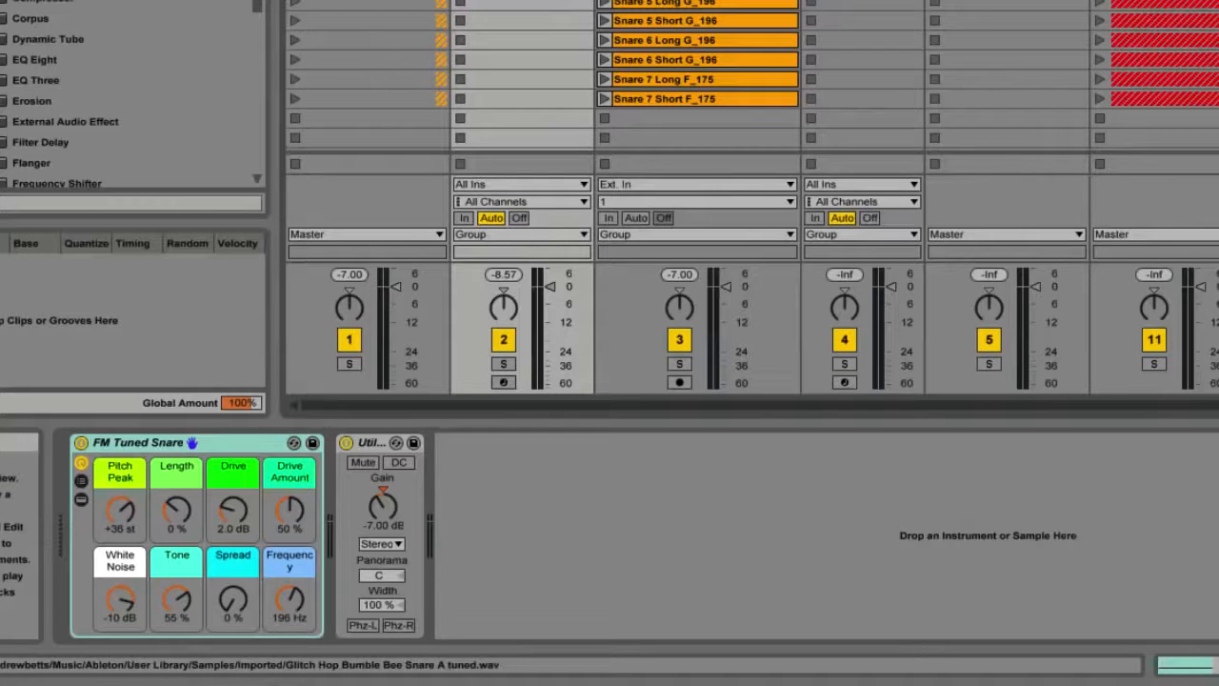
key("space")
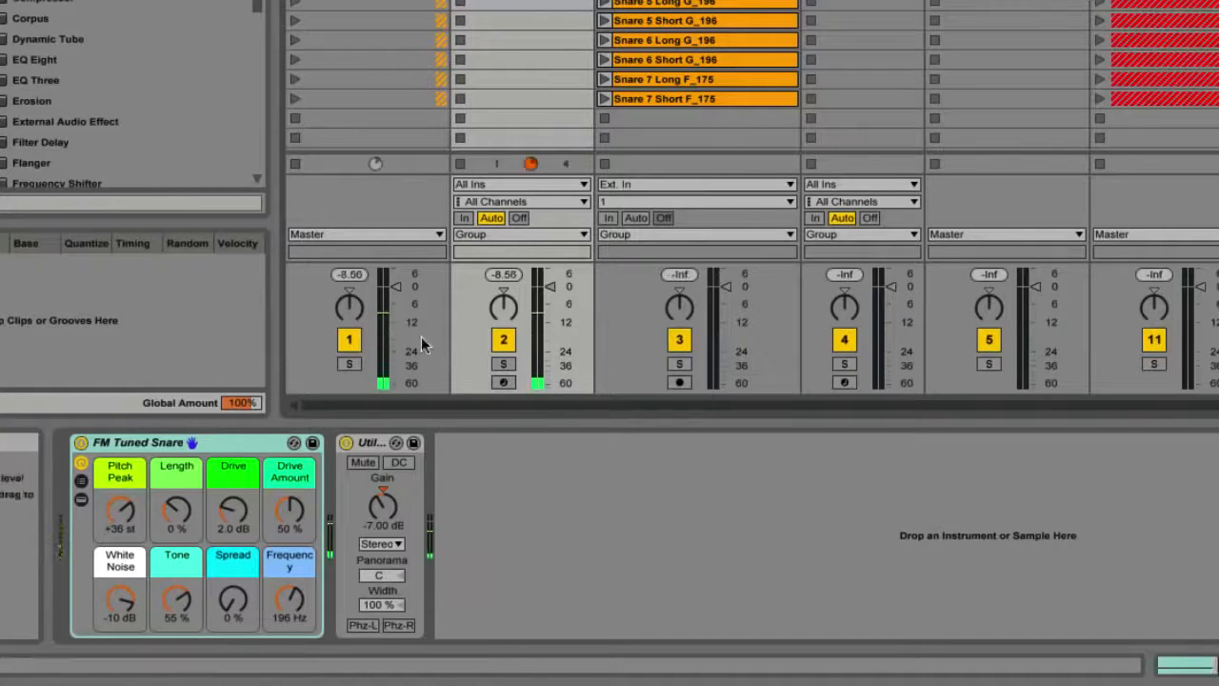
Step: Try a Length of 52 % and a Drive of 4.7 dB on the FM Tuned Snare, and undo both changes
left_click_drag(172, 515, 171, 467)
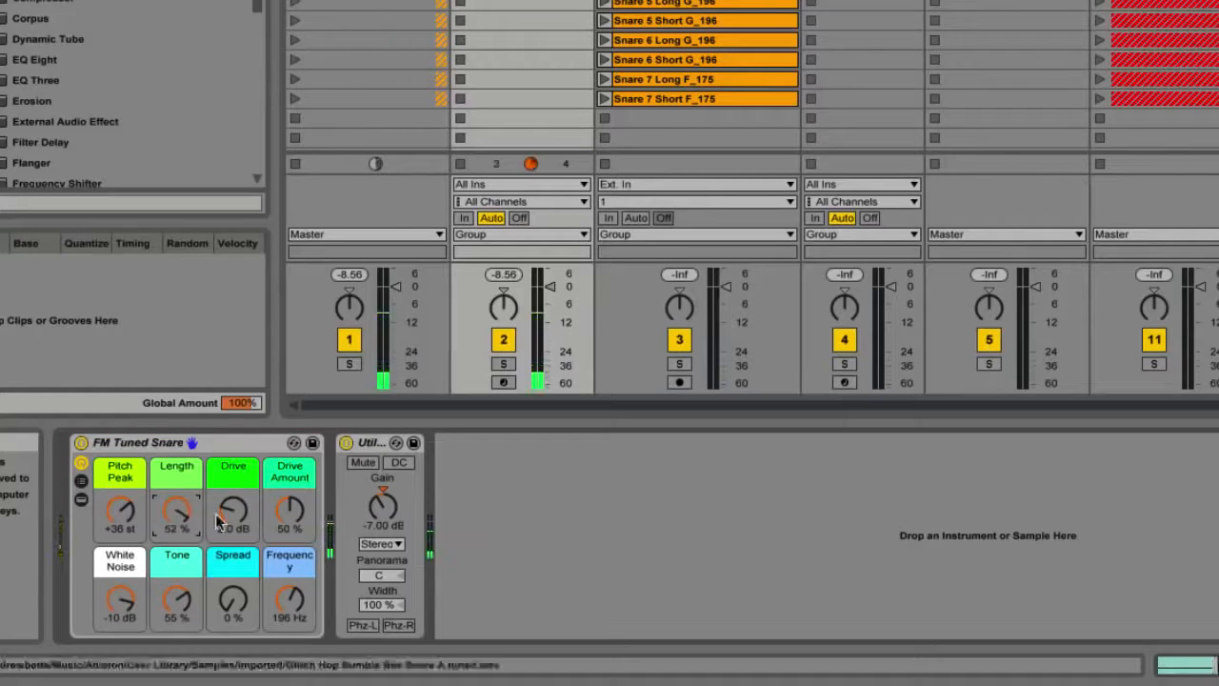
left_click_drag(233, 510, 233, 475)
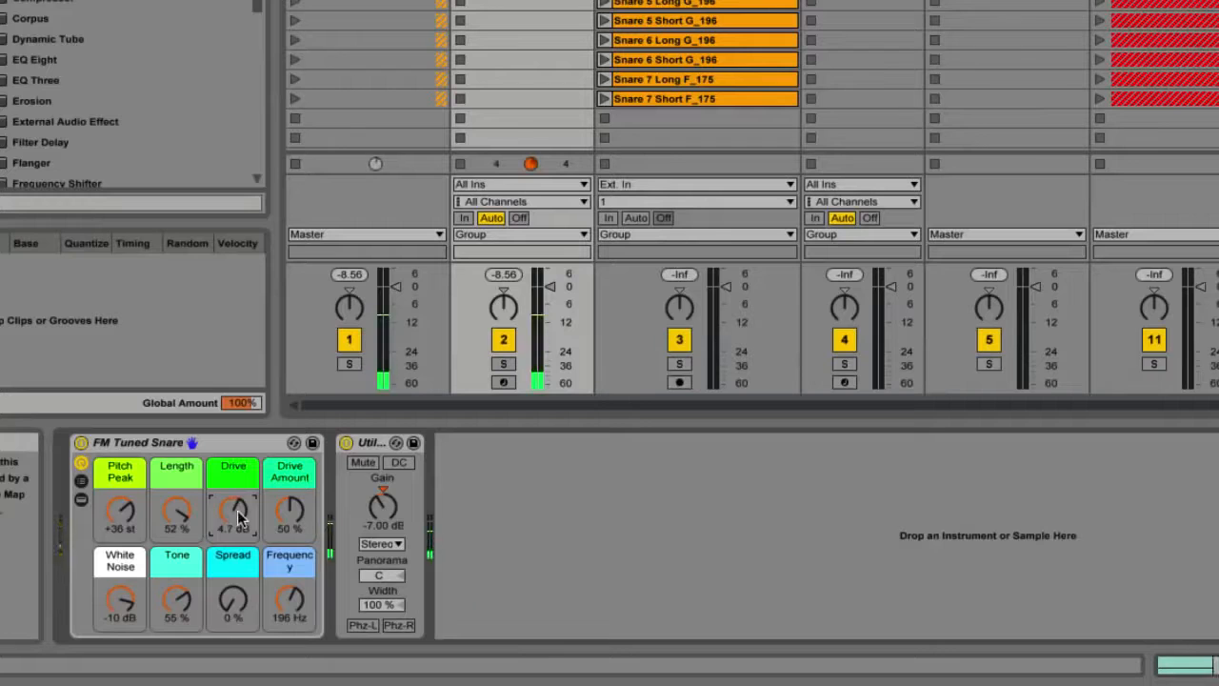
key("super+z")
key("super+z")
Step: Lower the FM Tuned Snare's Tone to 19 % and raise its Spread
left_click_drag(182, 603, 183, 635)
key("super+z")
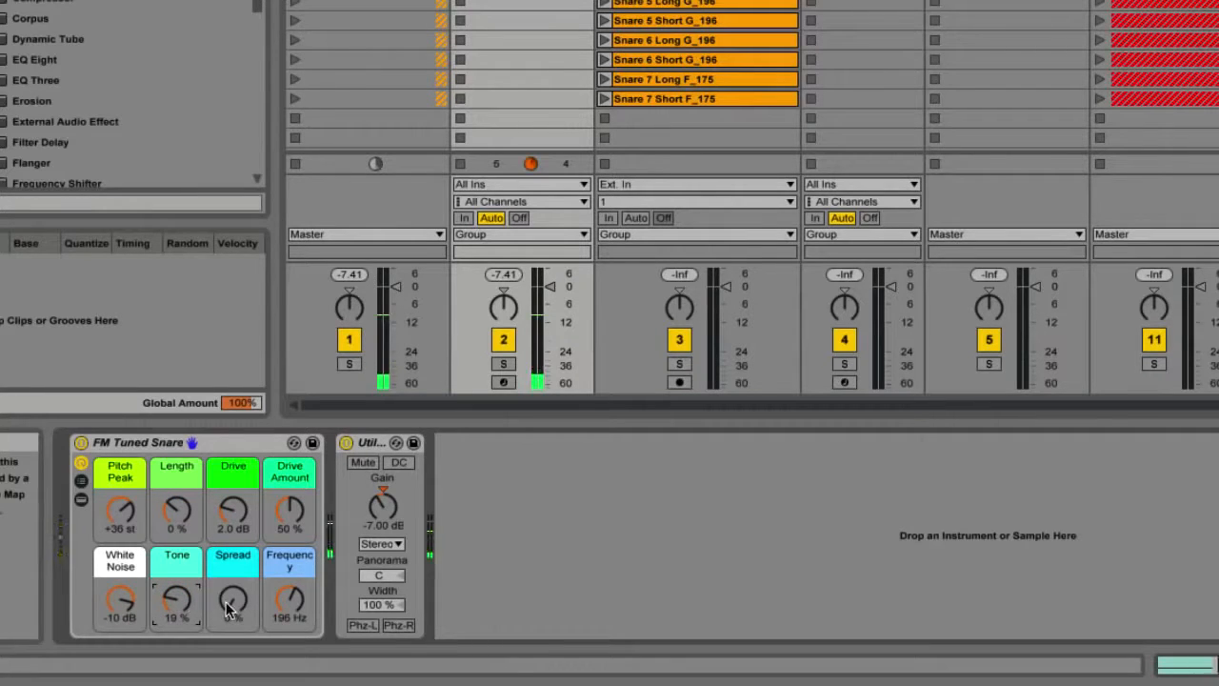
left_click_drag(233, 600, 232, 554)
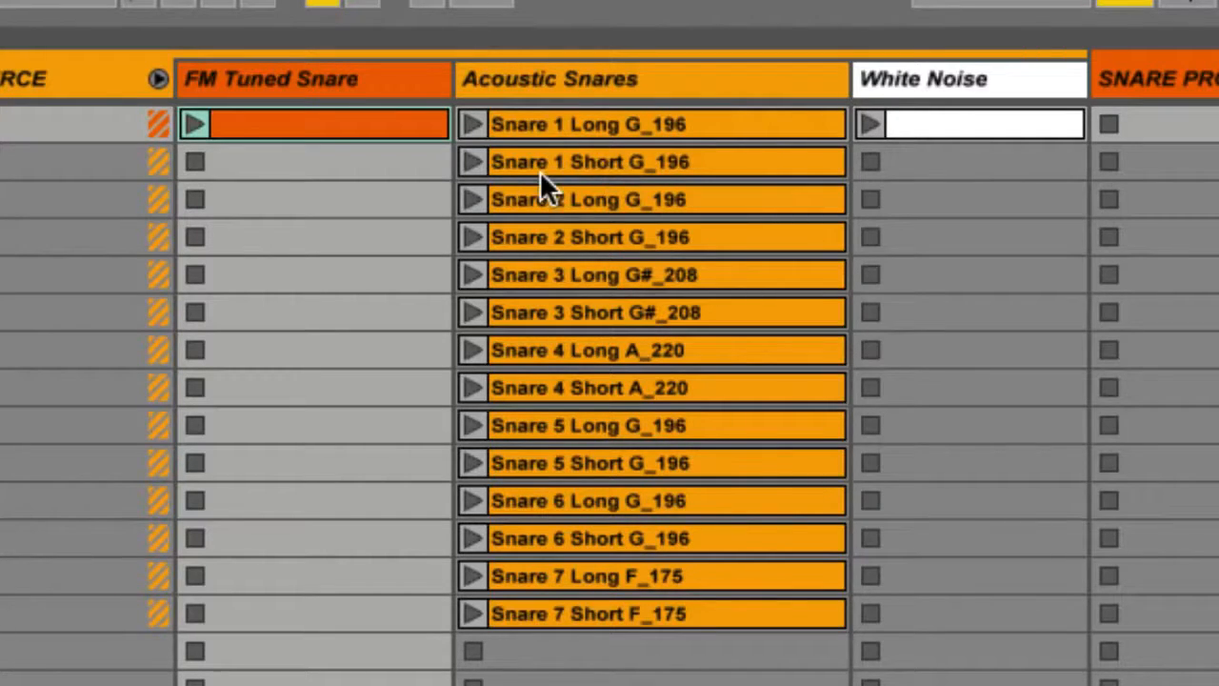
Step: Audition the Acoustic Snares clips one after another, from Snare 1 Long through Snare 4 Long
left_click(472, 124)
left_click(471, 160)
left_click(473, 197)
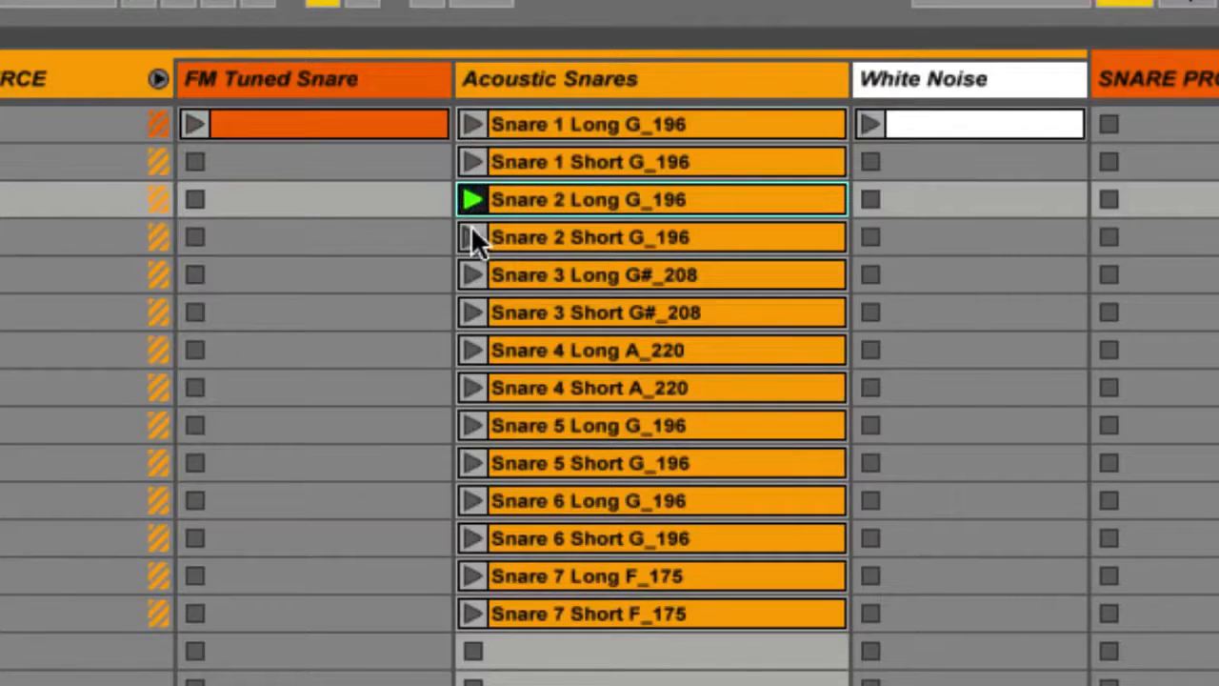
left_click(471, 236)
left_click(471, 274)
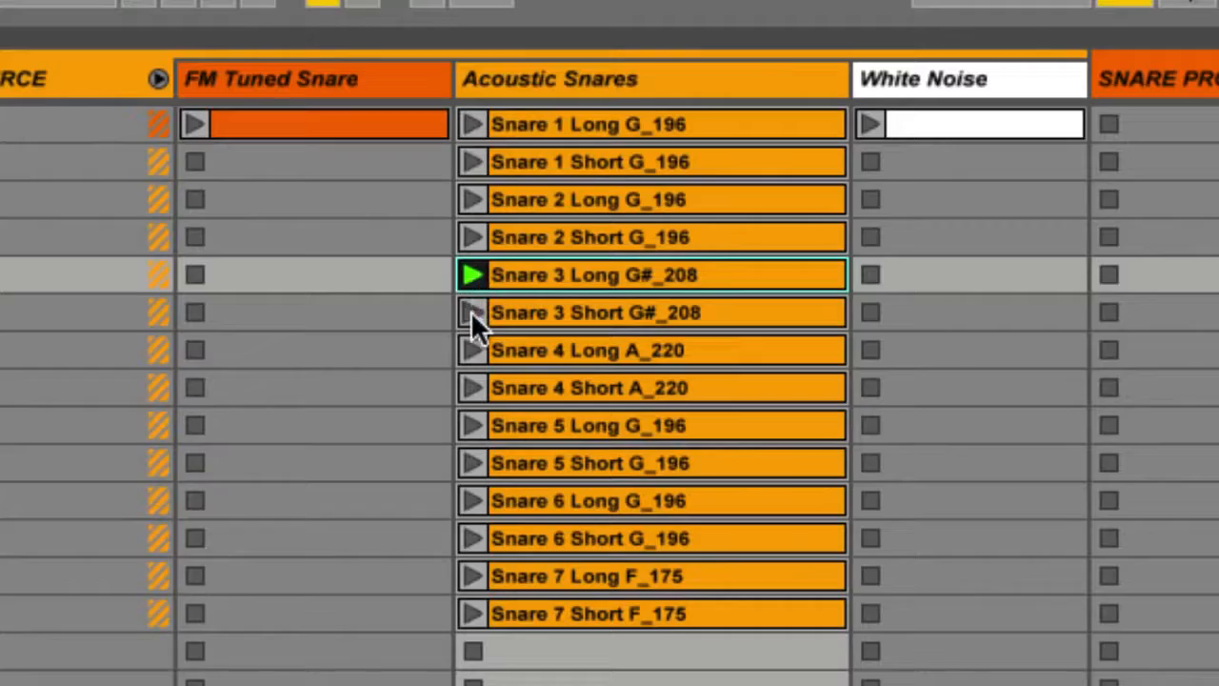
left_click(470, 312)
left_click(469, 348)
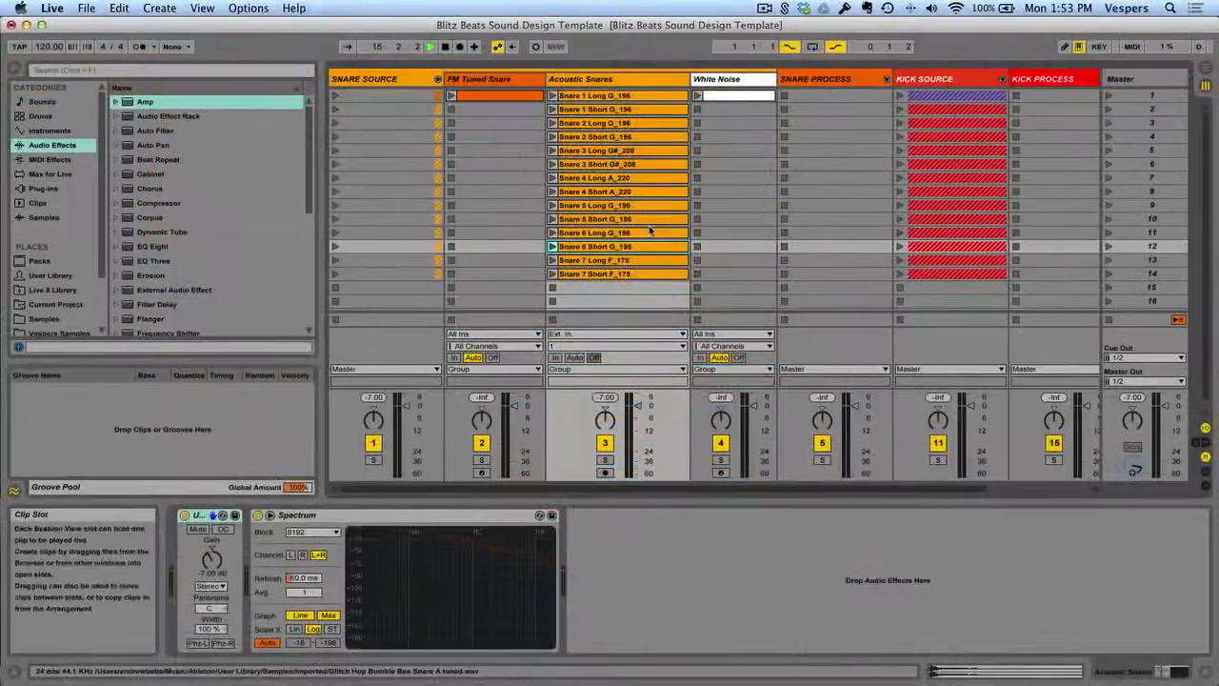
Step: Show the White Noise track's device chain and collapse the Operator inside its rack
left_click(723, 82)
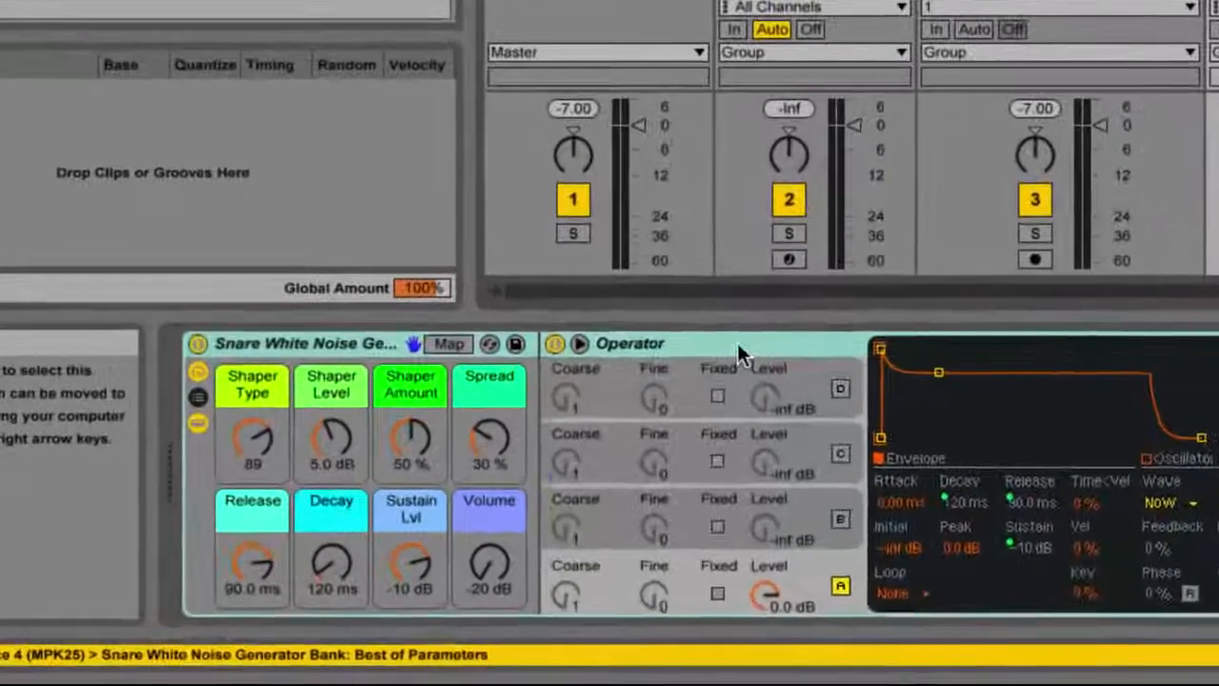
double_click(739, 345)
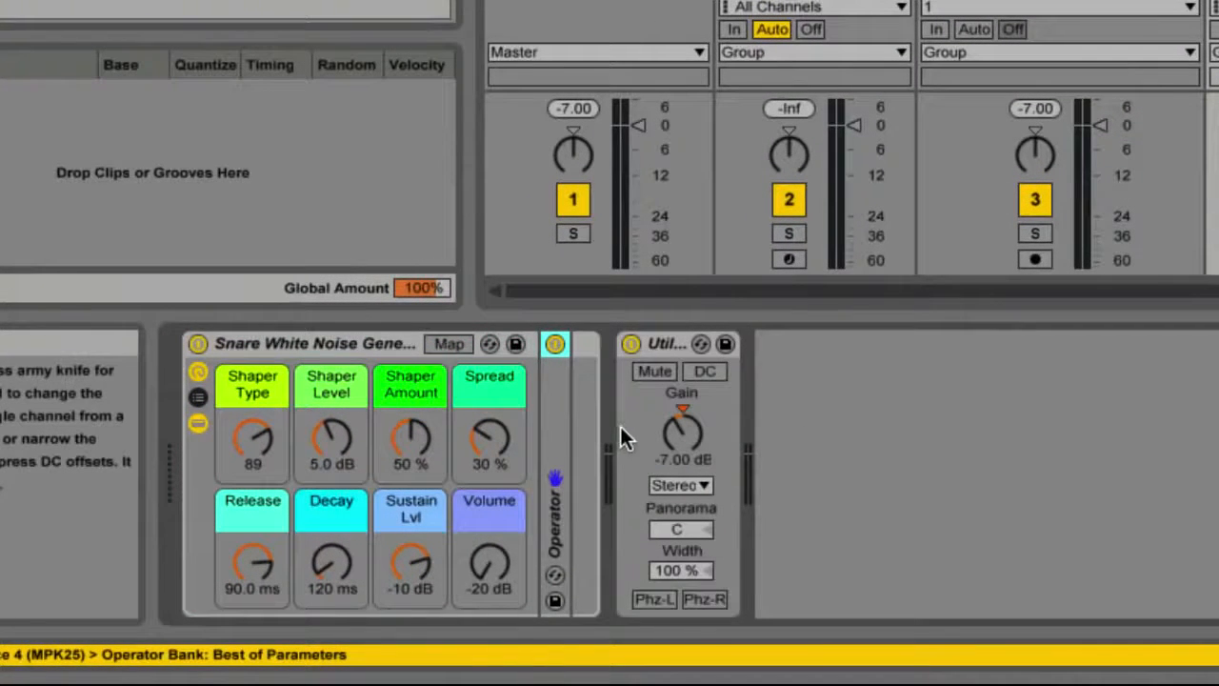
left_click(1214, 3)
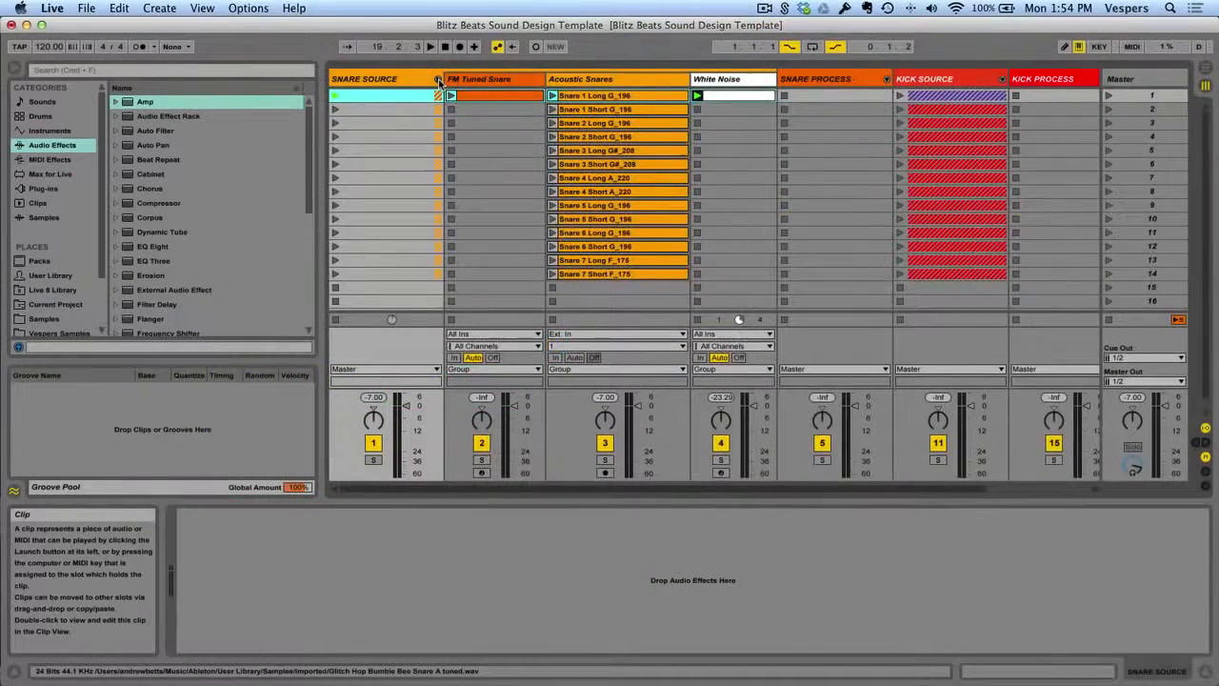
Step: Fold the SNARE SOURCE group and show the unfolded SNARE PROCESS group in the Arrangement View
left_click(438, 80)
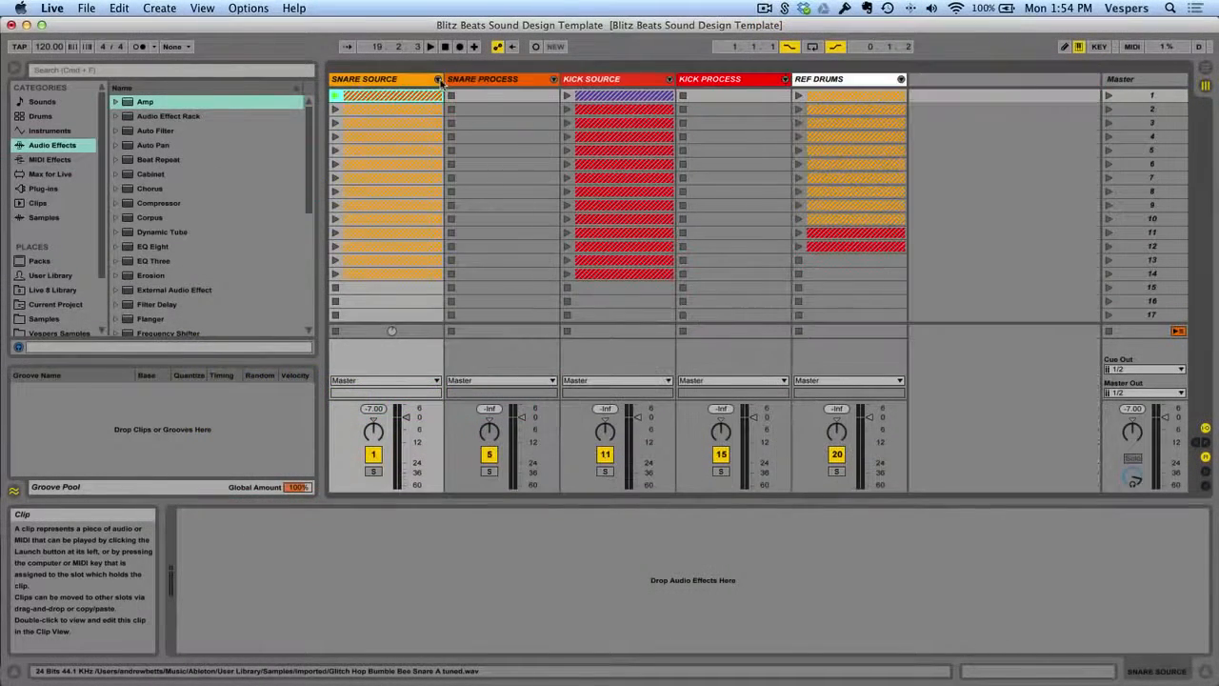
left_click(489, 82)
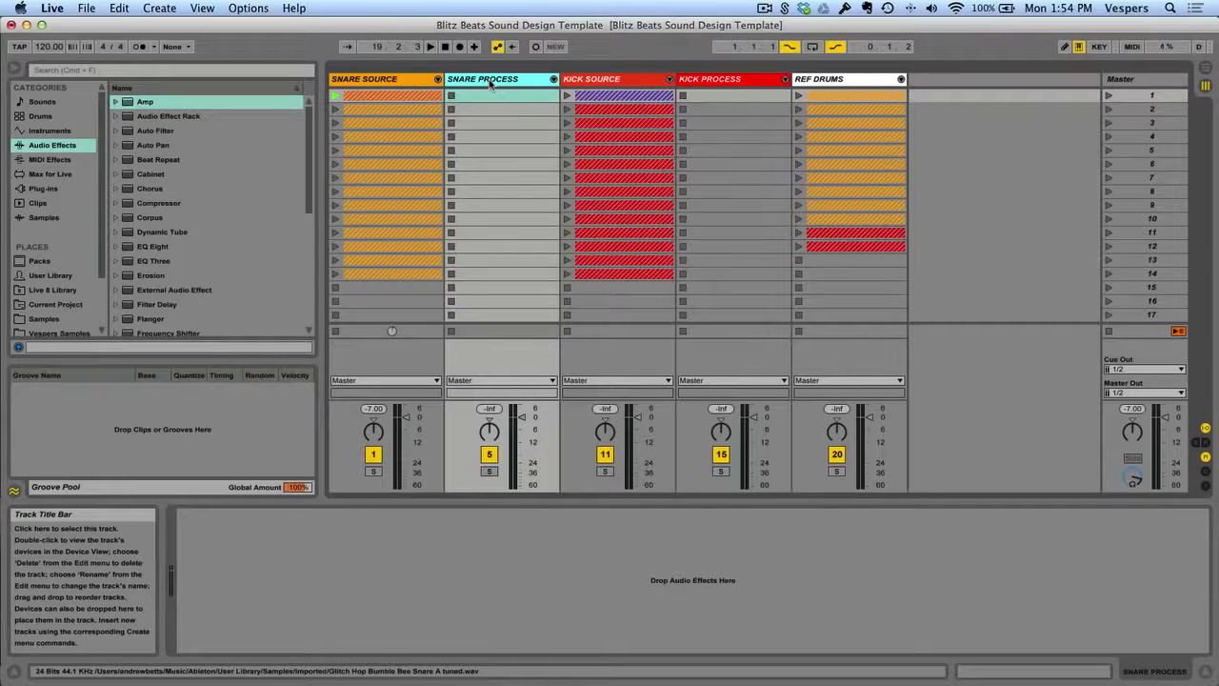
left_click(553, 79)
key("Tab")
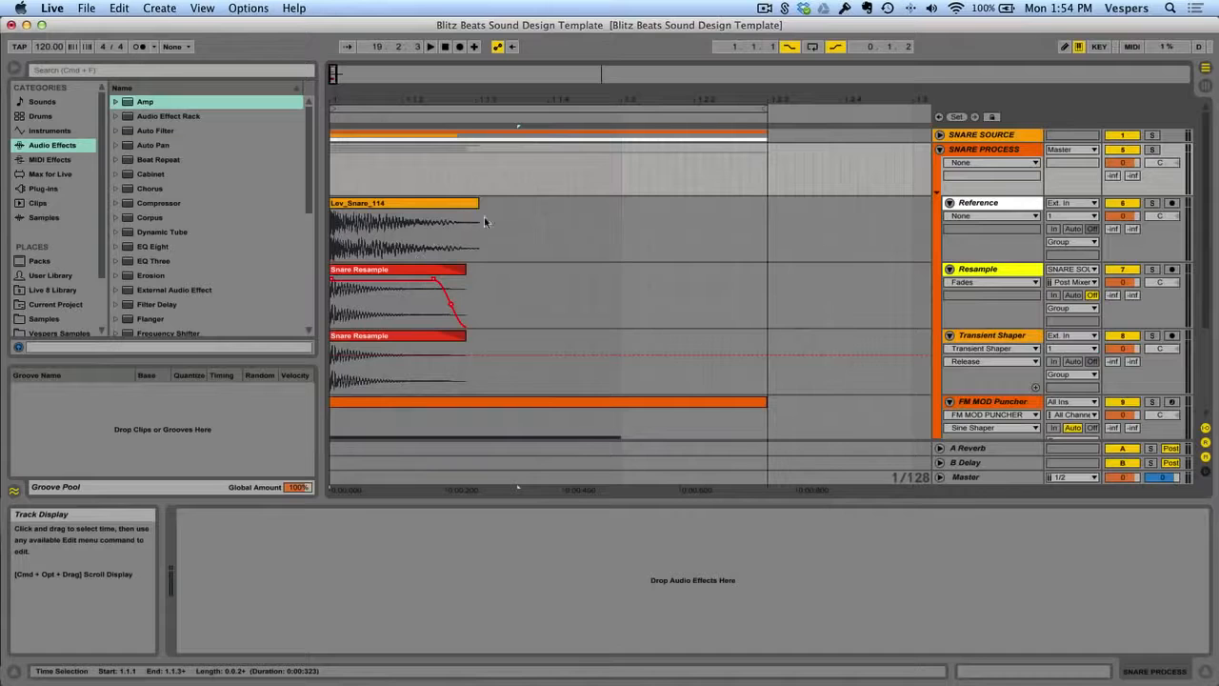
Step: Examine the Reference and Resample tracks and the Transient Shaper track's macro rack in the SNARE PROCESS group
left_click(997, 206)
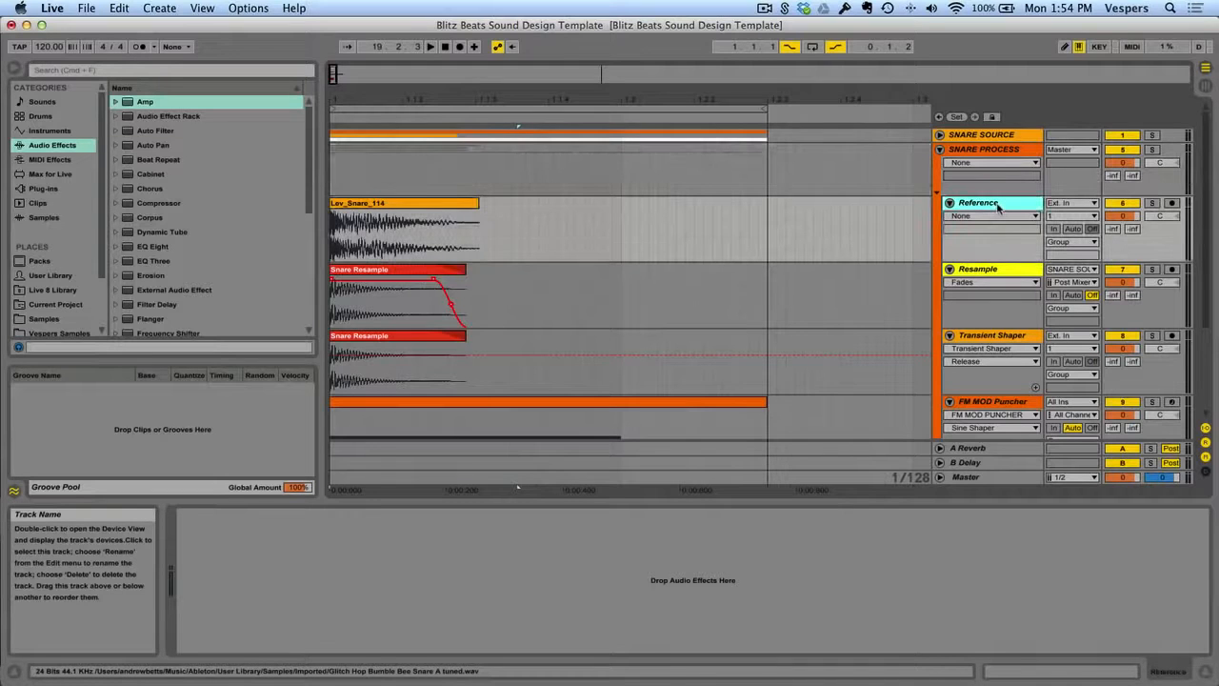
scroll(816, 235, "down", 2)
left_click(994, 224)
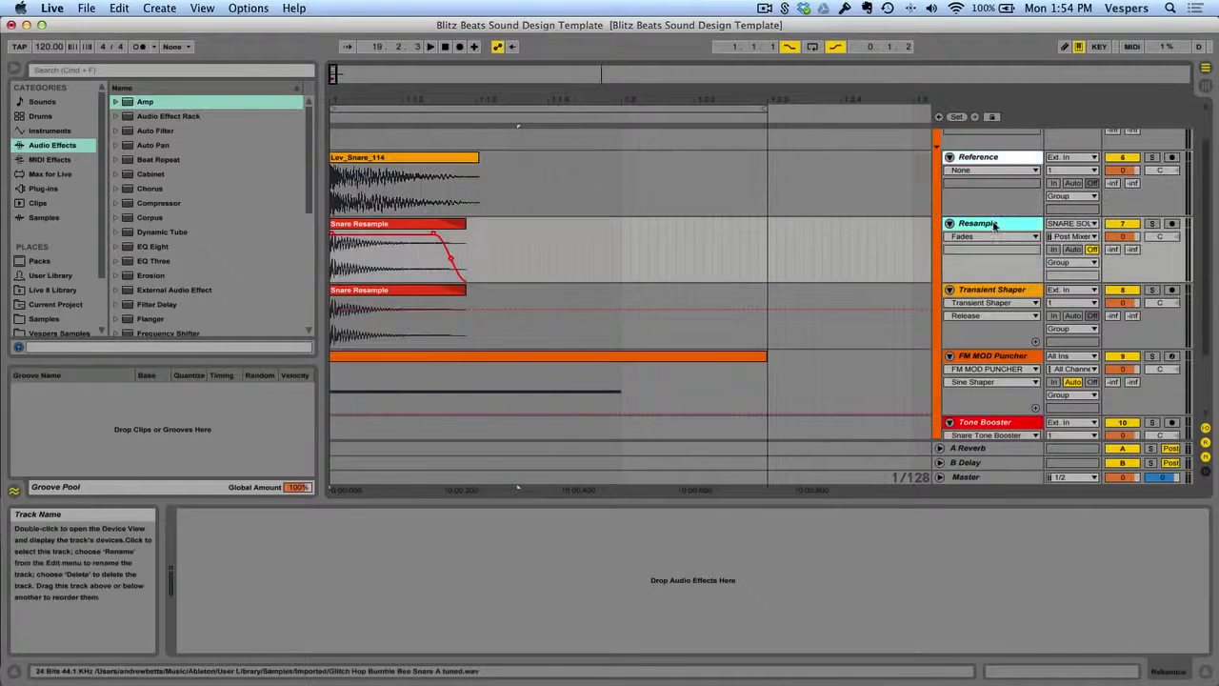
left_click(922, 302)
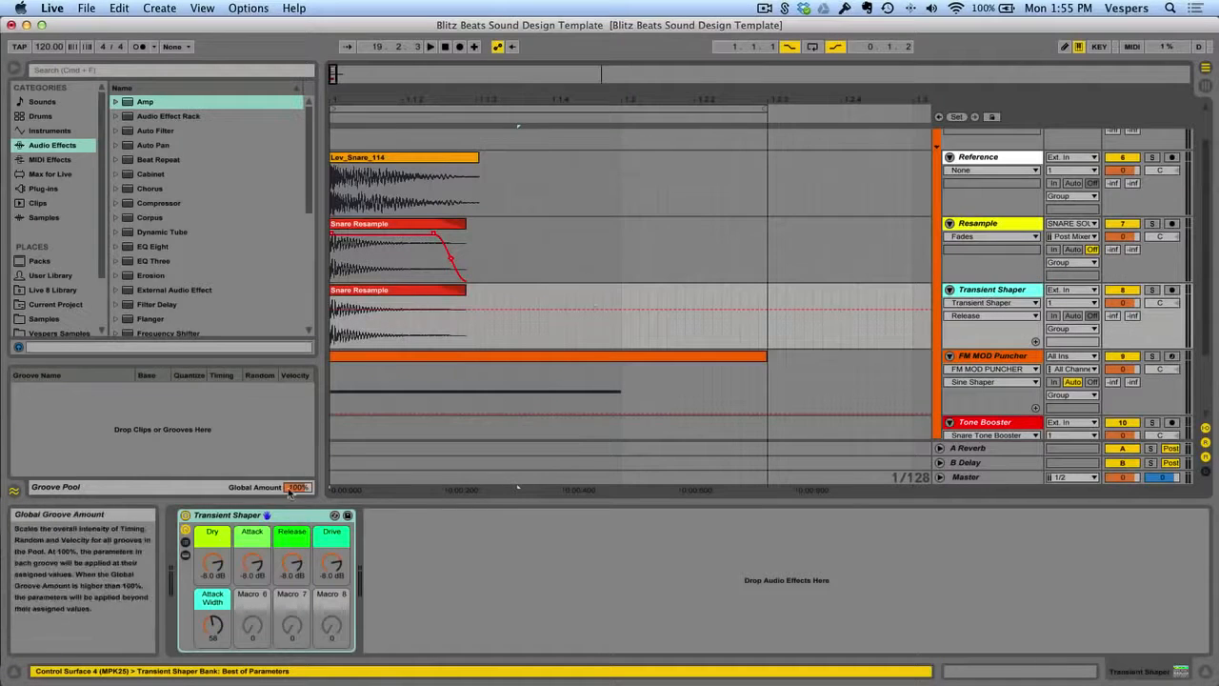
left_click(285, 516)
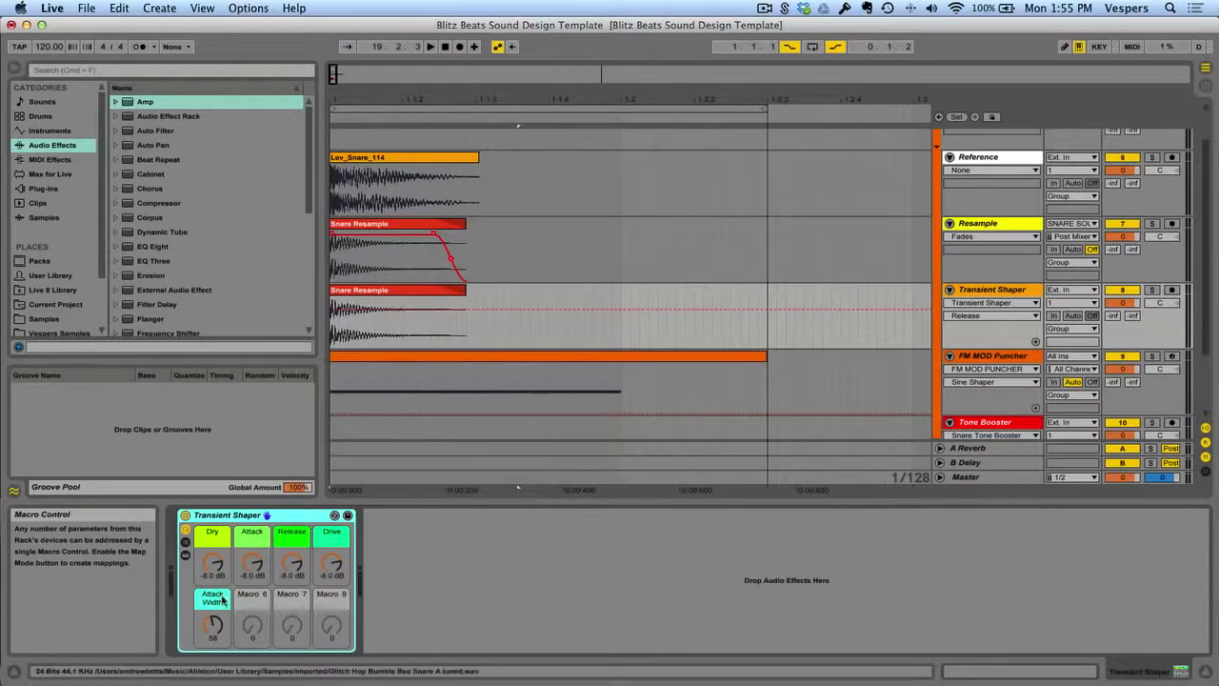
Step: Examine the device racks of the FM MOD Puncher and Tone Booster tracks
left_click(994, 358)
scroll(993, 358, "down", 2)
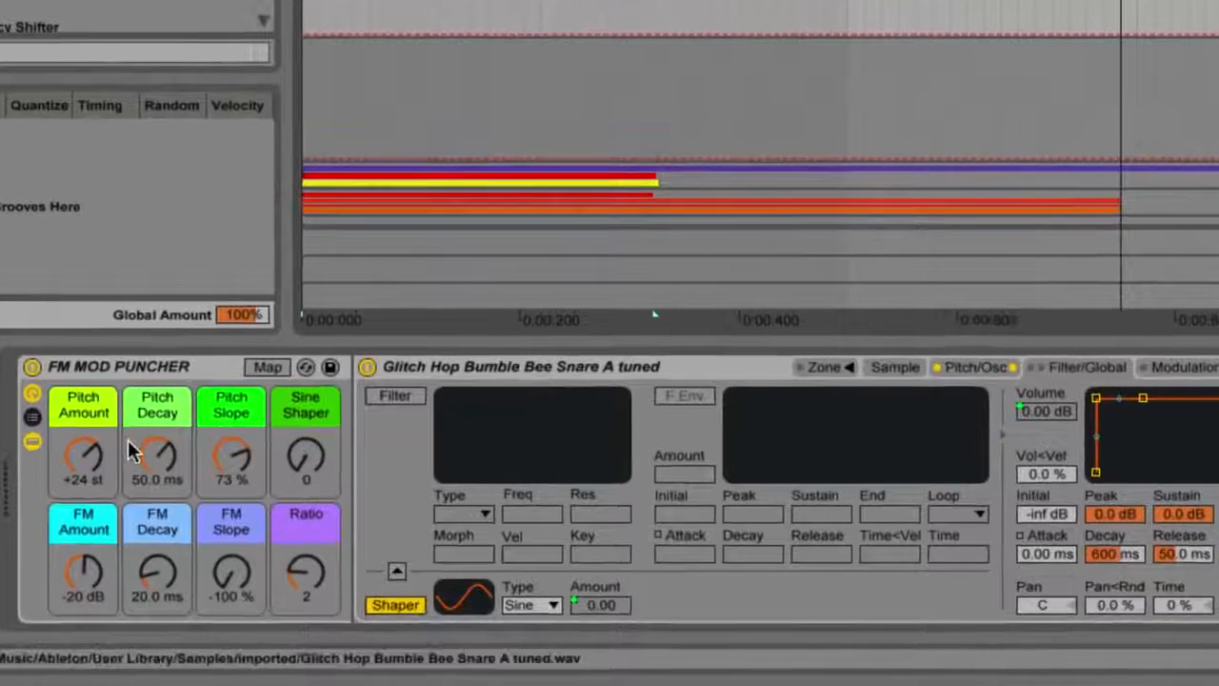
left_click(974, 371)
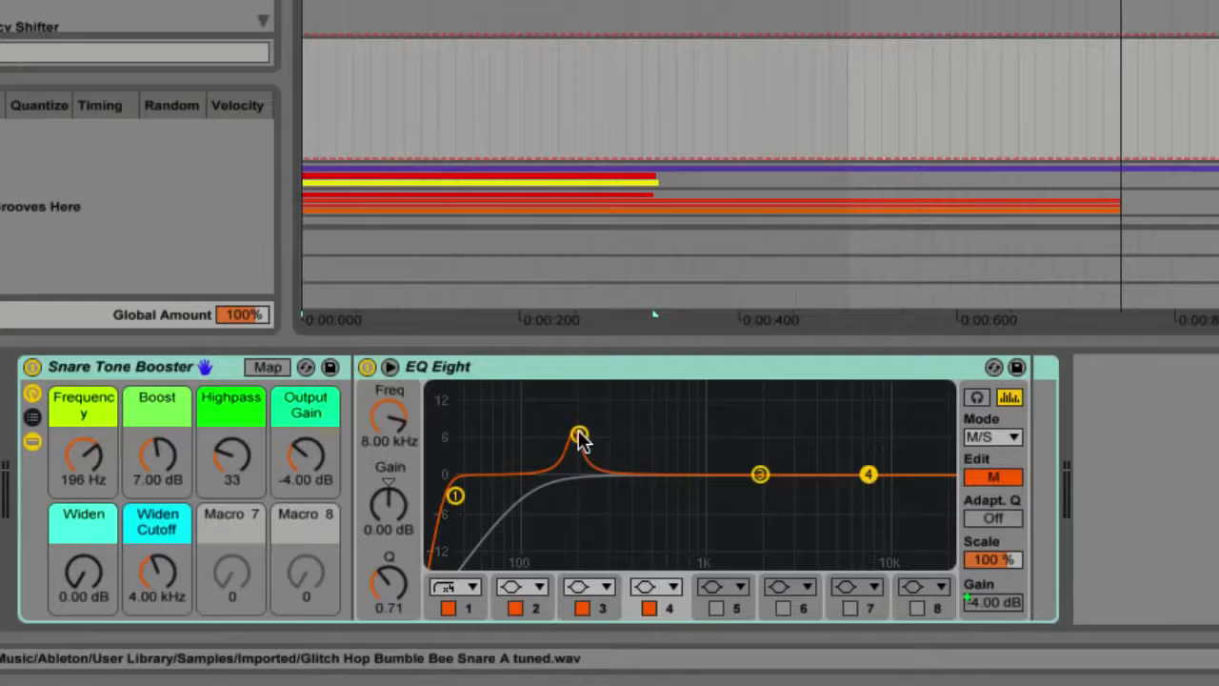
mouse_move(90, 580)
left_mouse_down()
mouse_move(89, 528)
mouse_move(90, 580)
left_mouse_up()
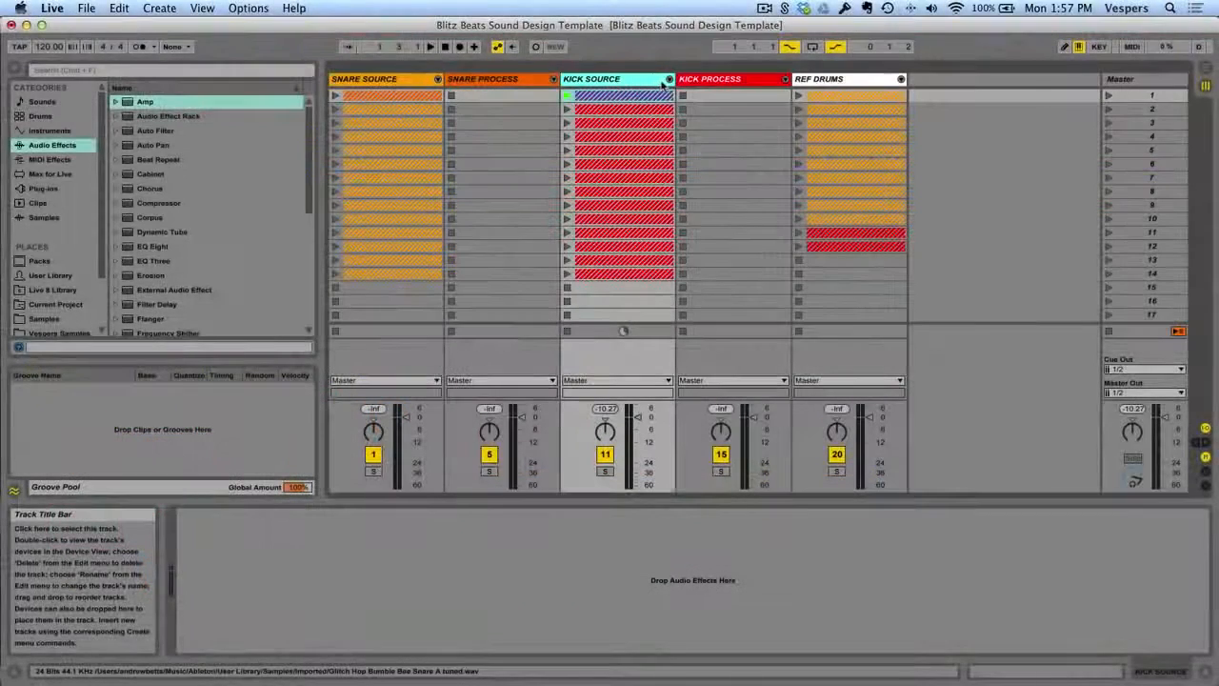
Step: Unfold the KICK SOURCE group and expand the instrument inside the FM Tuned Kick track's rack
left_click(670, 80)
left_click(730, 82)
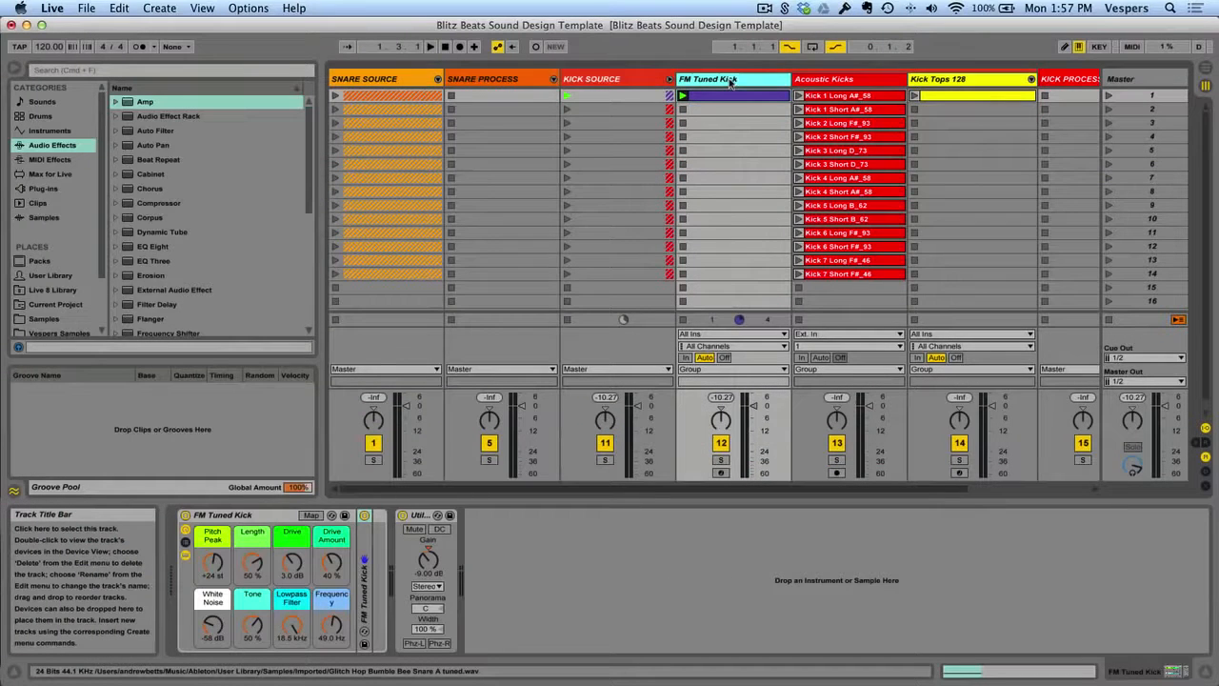
double_click(364, 552)
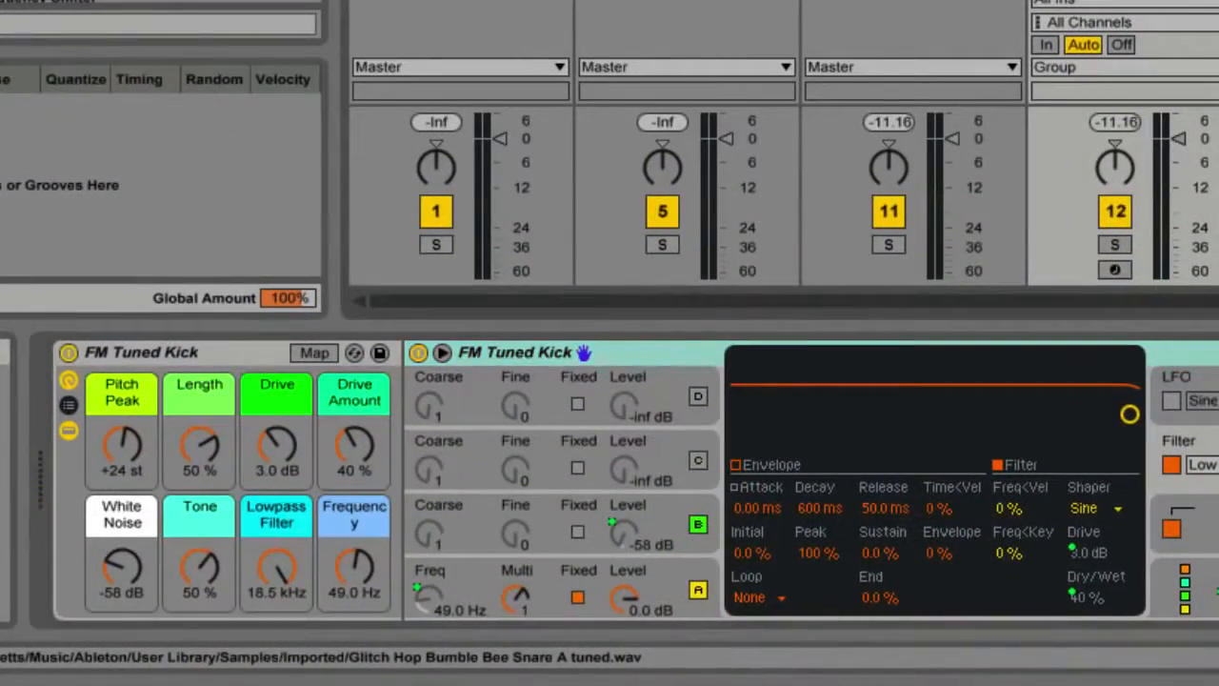
Step: Set the FM Tuned Kick's Length to 100 %, Drive to 4.8 dB, Tone to 19 % and White Noise to -37 dB, and raise its Frequency
left_click_drag(195, 448, 195, 401)
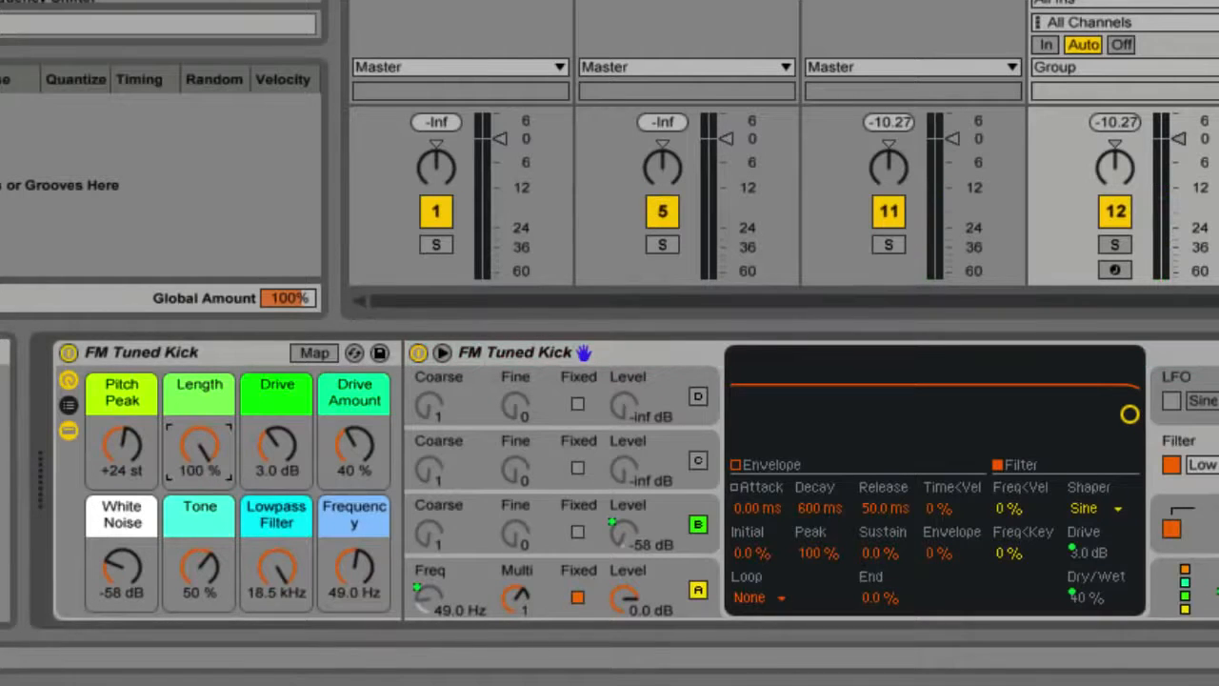
left_click_drag(277, 446, 278, 429)
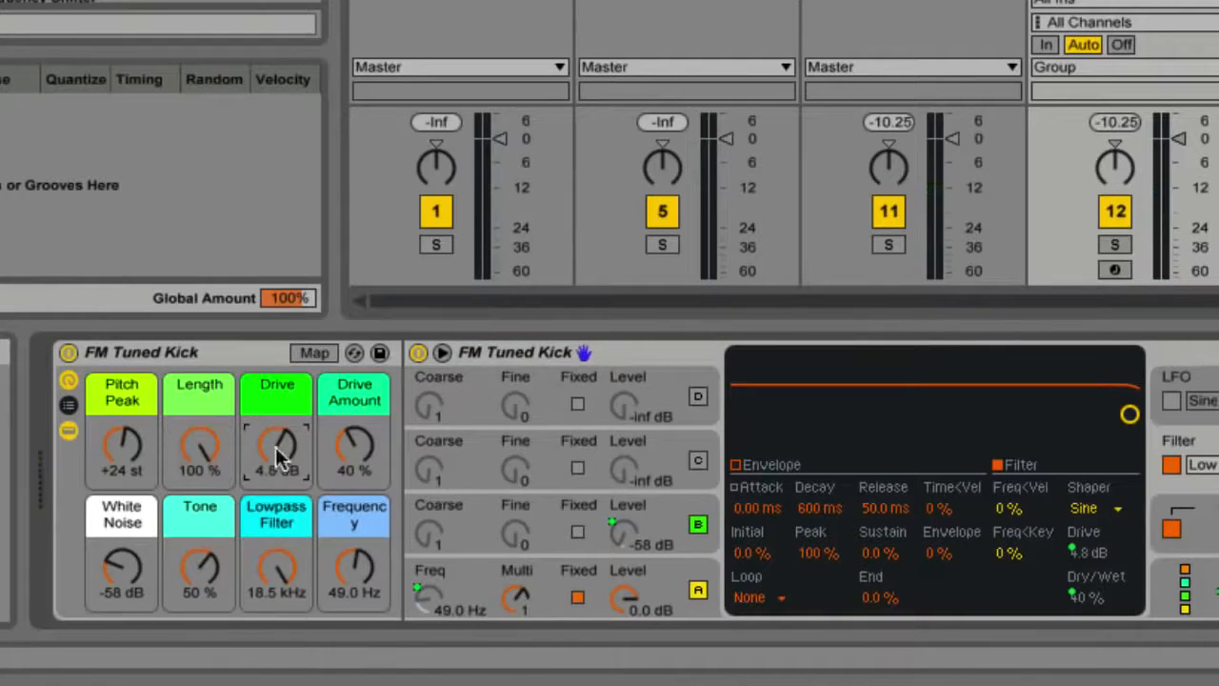
left_click_drag(209, 570, 210, 600)
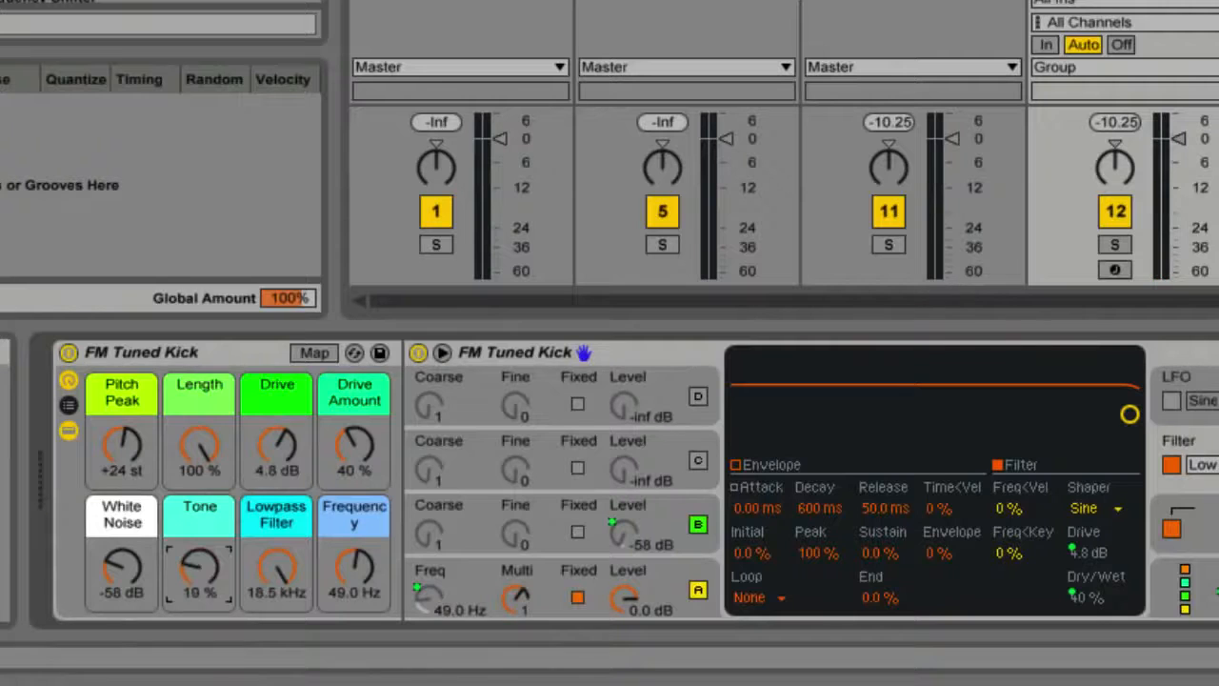
left_click_drag(150, 560, 150, 539)
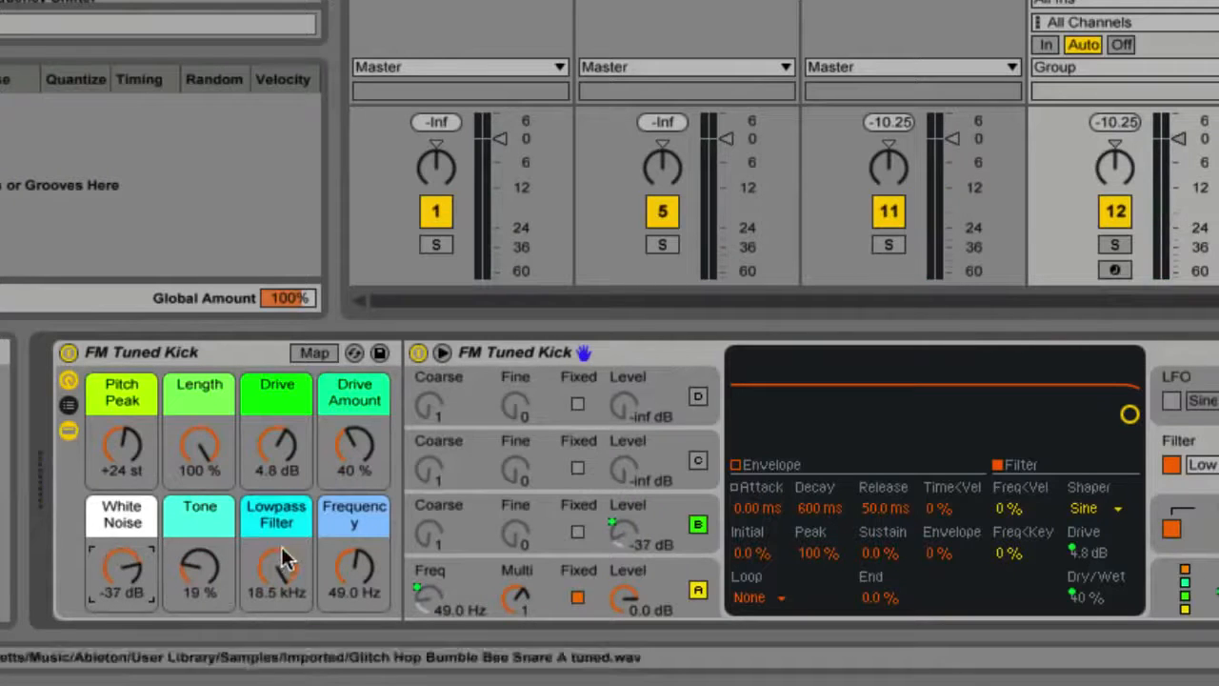
left_click_drag(360, 568, 354, 543)
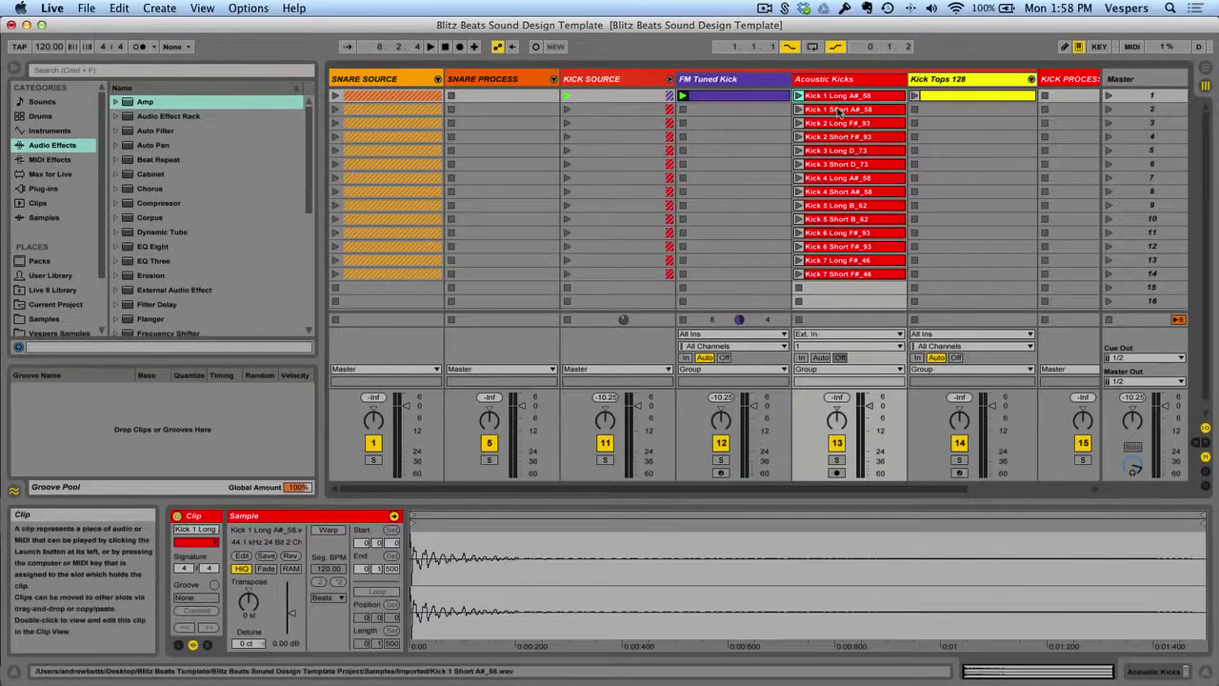
Step: Launch the Kick 4 Long A#_58 clip on the Acoustic Kicks track and stop the FM Tuned Kick track
left_click(838, 109)
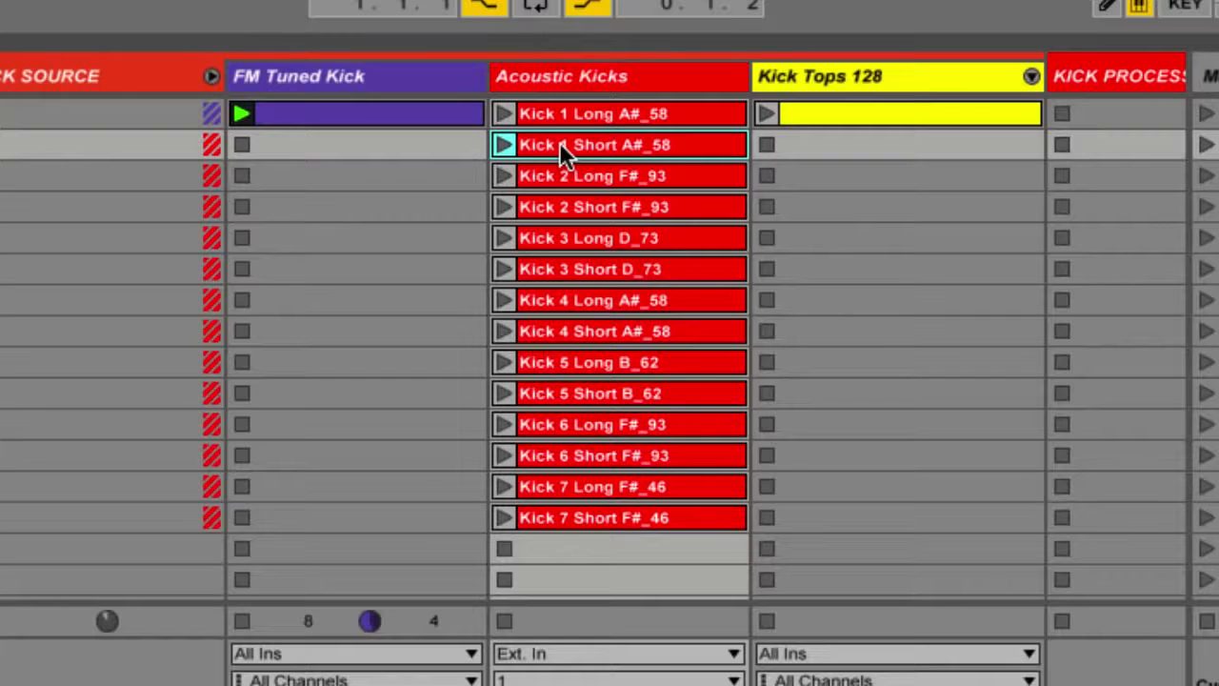
left_click(504, 300)
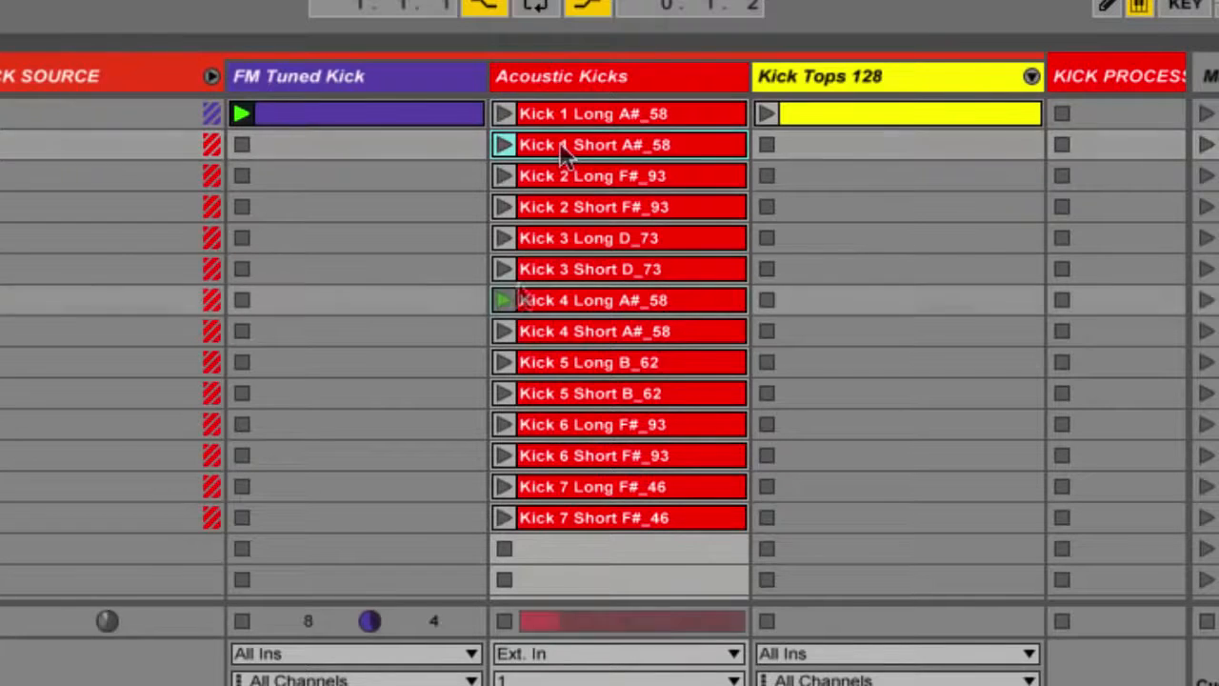
left_click(241, 620)
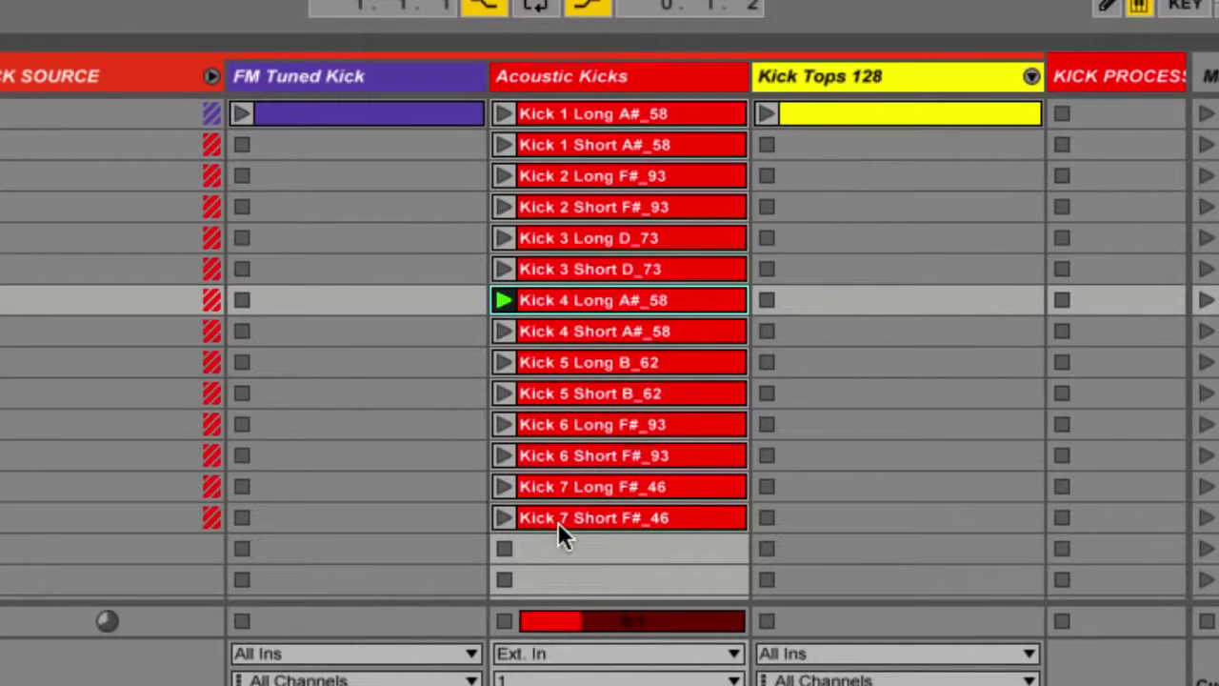
Step: Audition the Acoustic Kicks clips upward one by one, from Kick 7 Short F#_46 to Kick 5 Long B_62
left_click(502, 518)
left_click(502, 485)
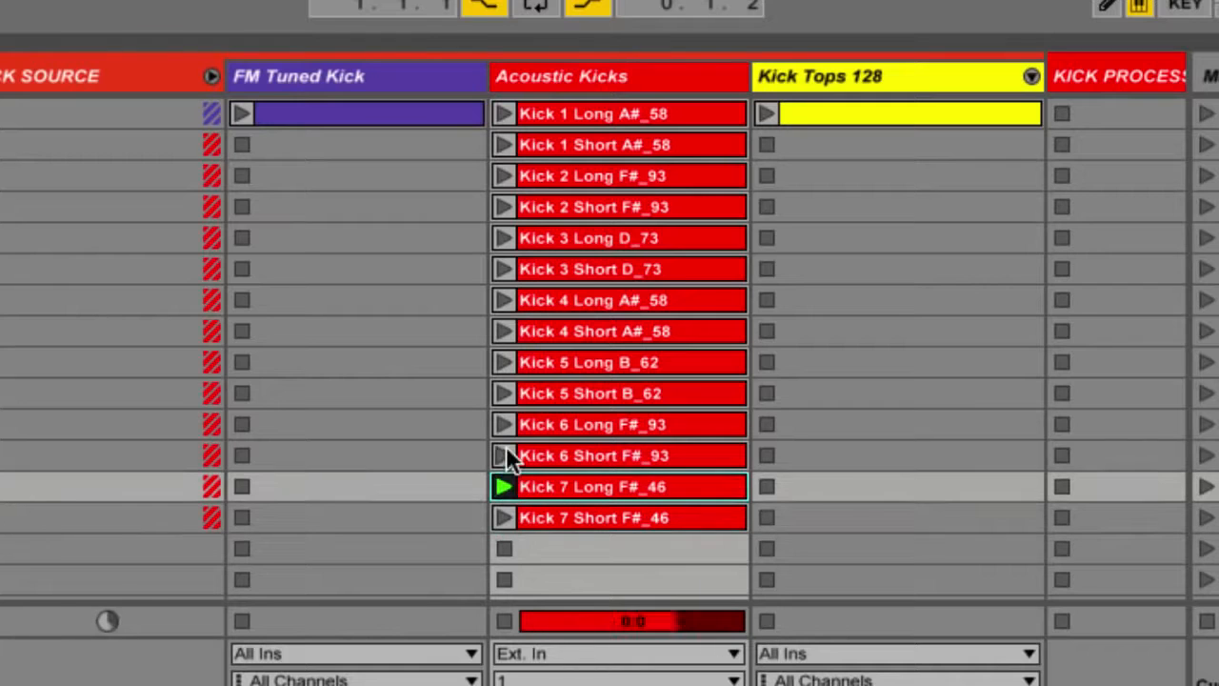
left_click(506, 453)
left_click(502, 422)
left_click(501, 394)
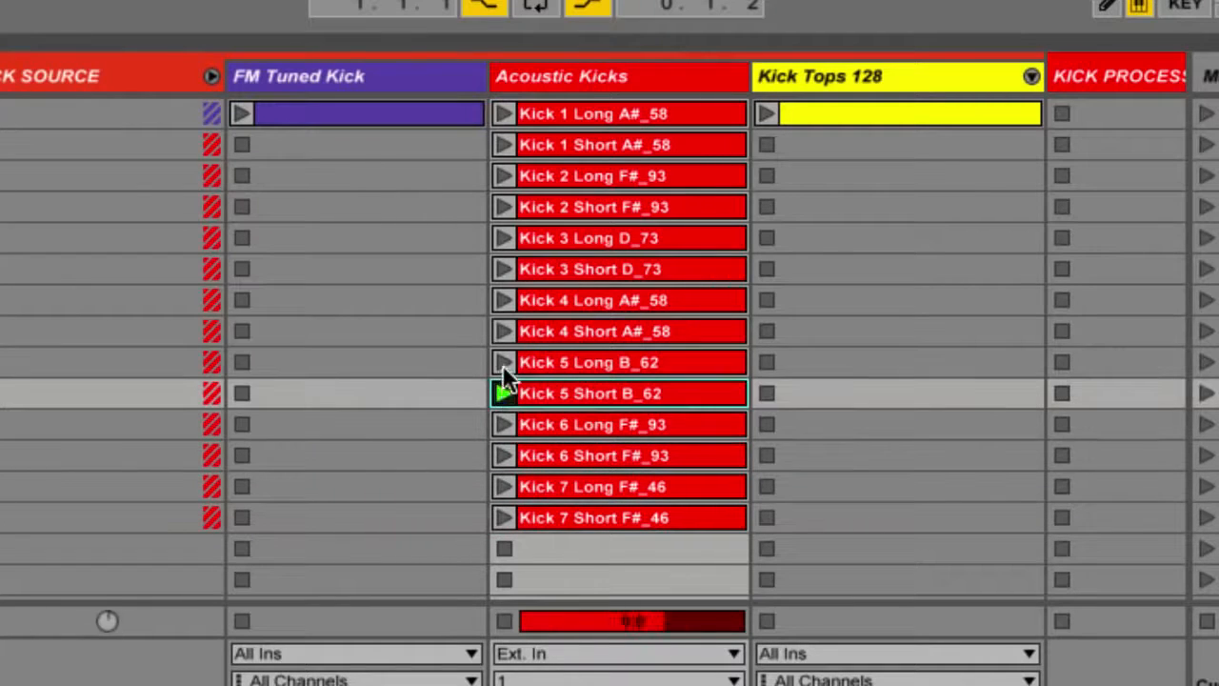
left_click(502, 362)
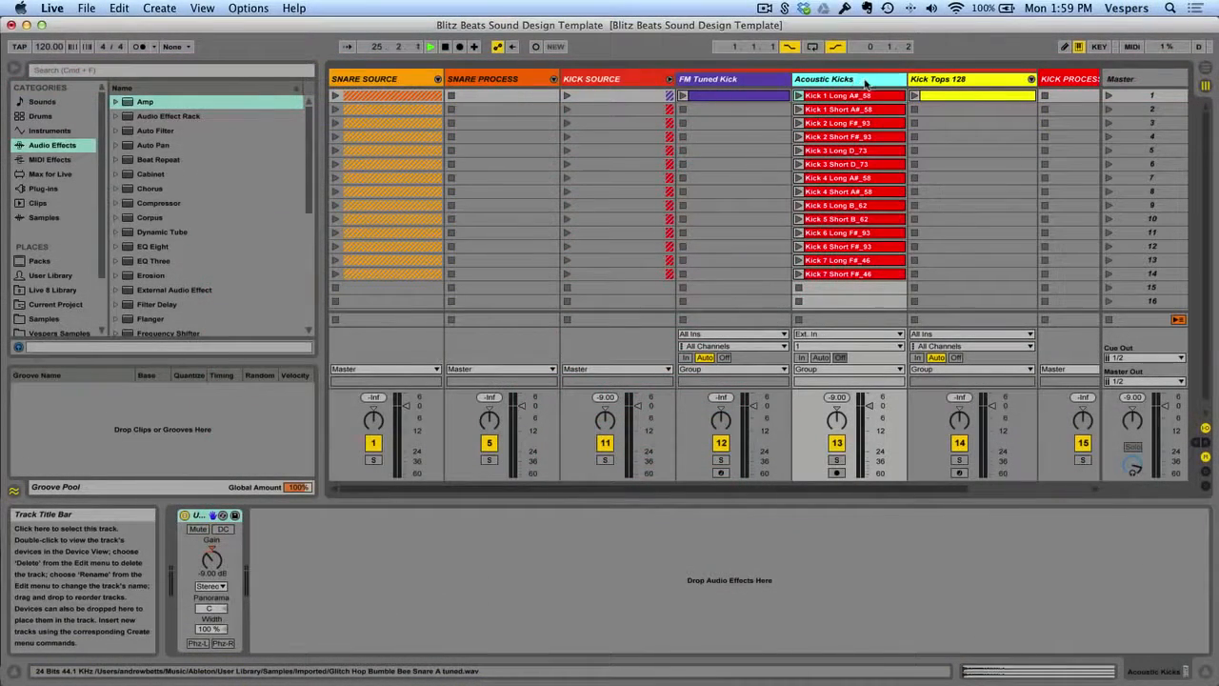
Step: Examine the Kick Tops 128 track's rack and look through its list of sample chains
left_click(970, 82)
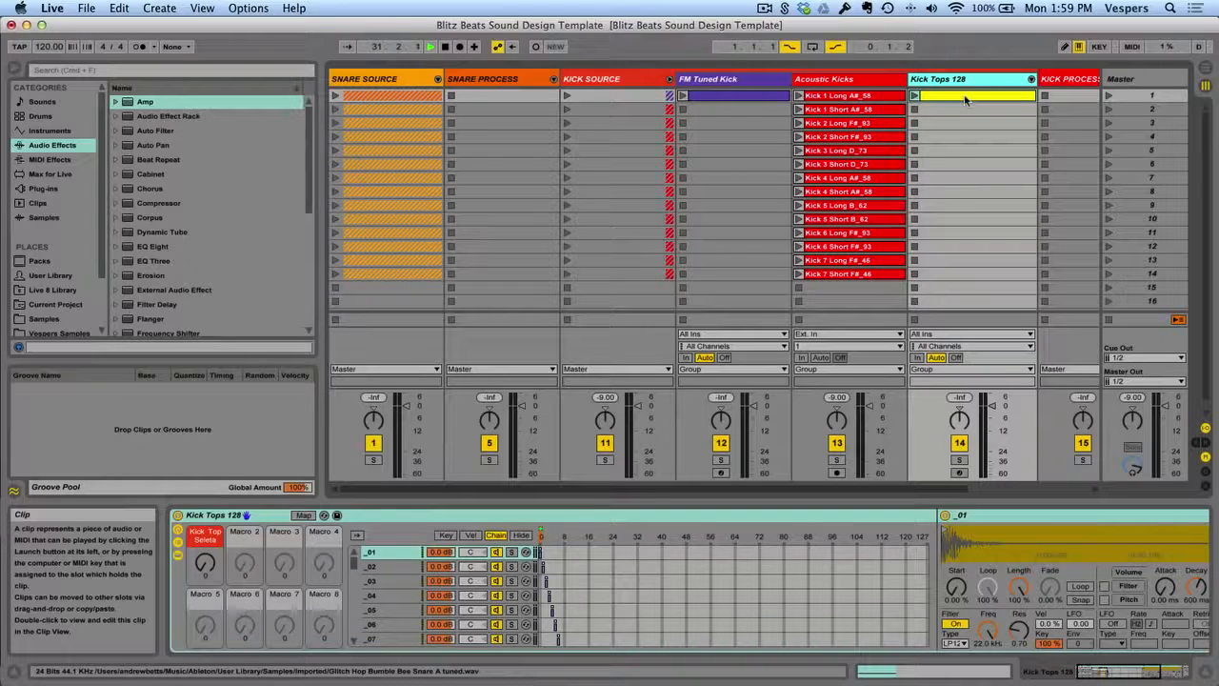
left_click(406, 579)
scroll(404, 580, "down", 18)
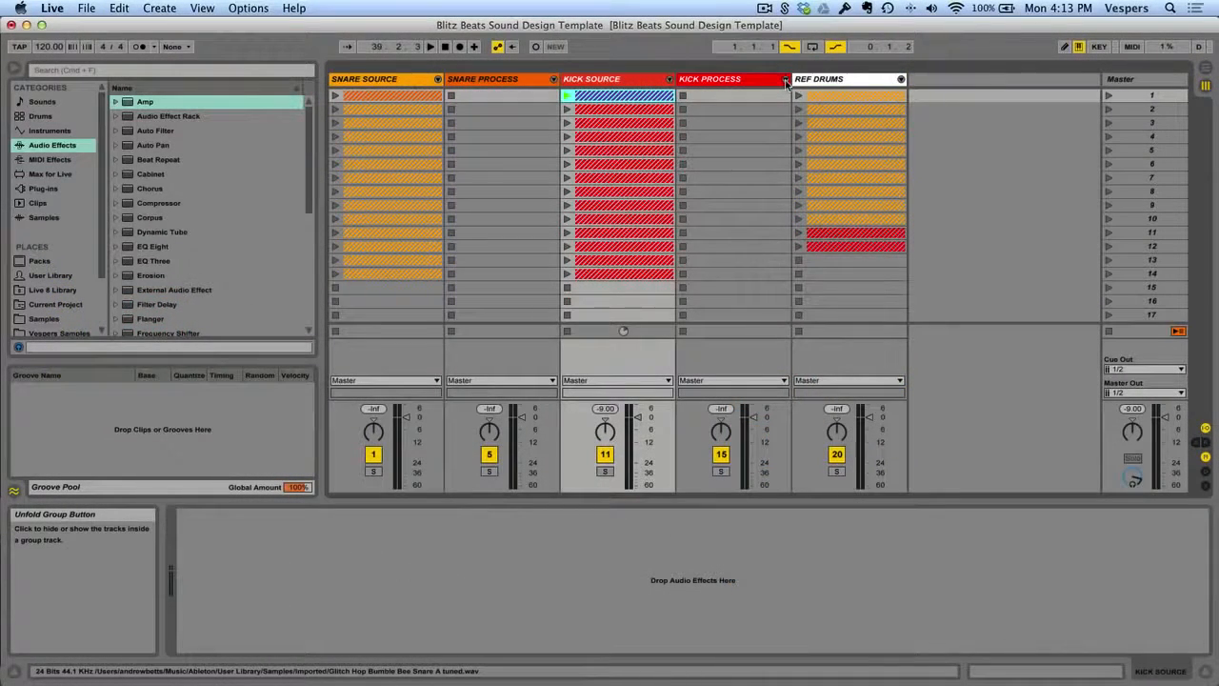
Step: Unfold the KICK PROCESS group, show it in the Arrangement View and return playback to the arrangement
left_click(785, 79)
key("Tab")
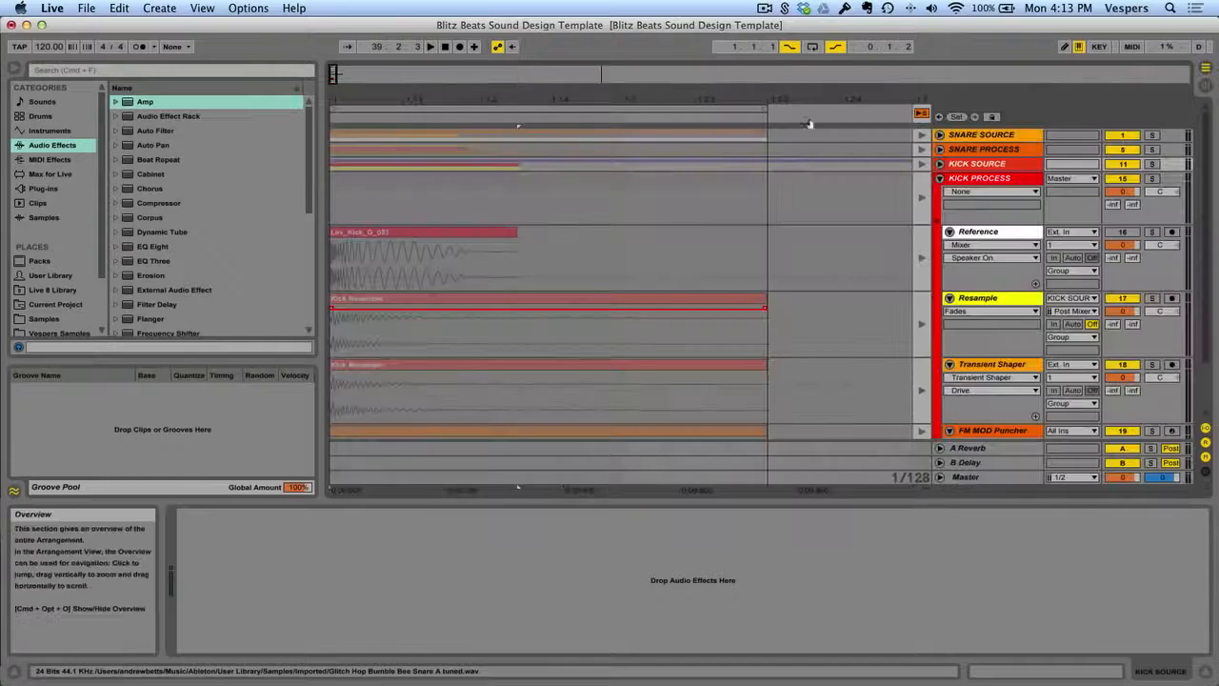
left_click(921, 113)
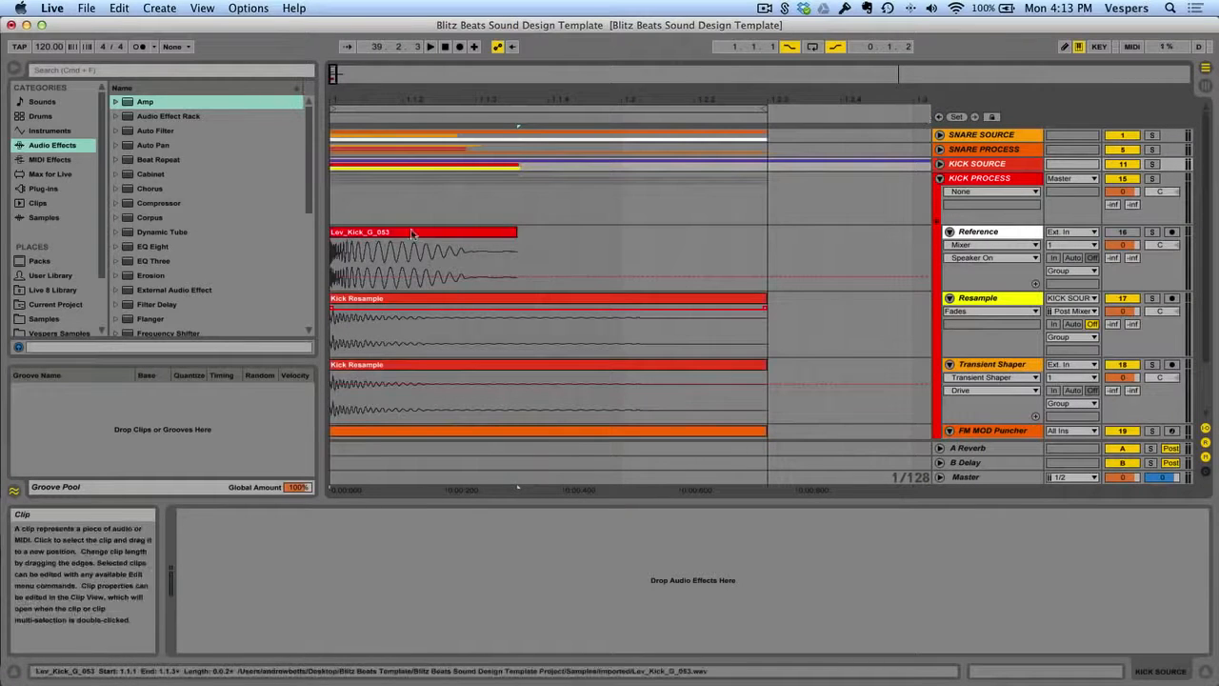
Step: Examine the KICK PROCESS group's Reference track, the Resample track's Kick Resample clip and the Transient Shaper track's macro rack
left_click(979, 232)
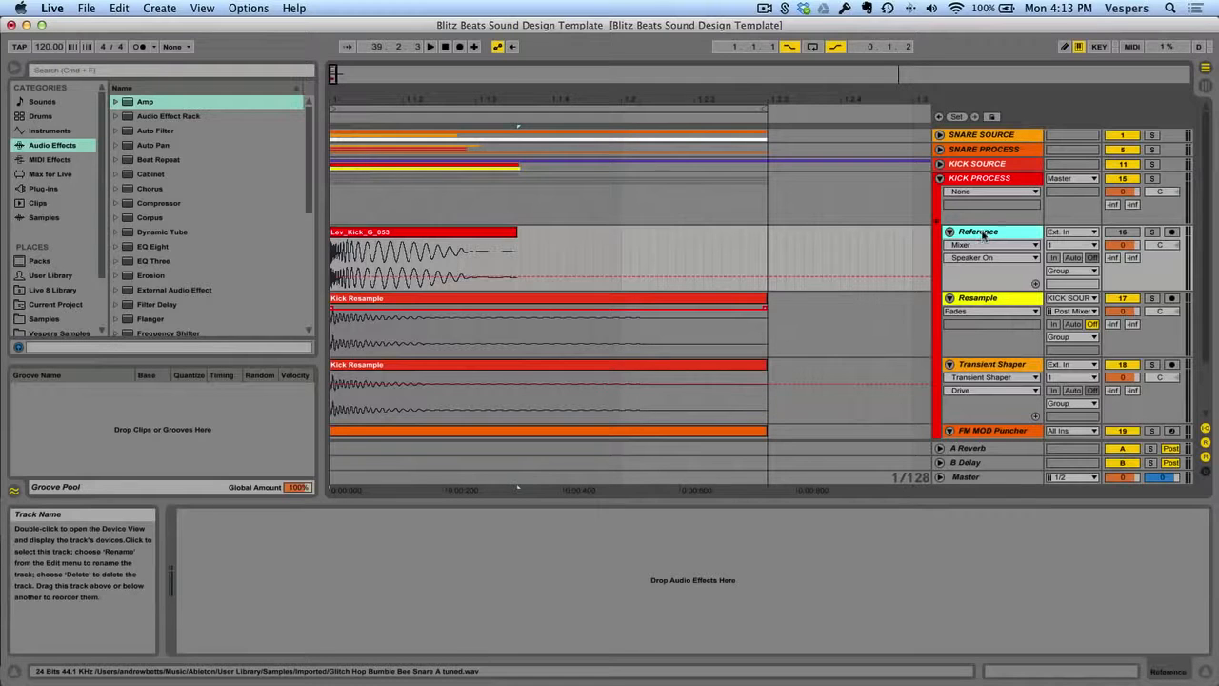
scroll(986, 240, "down", 3)
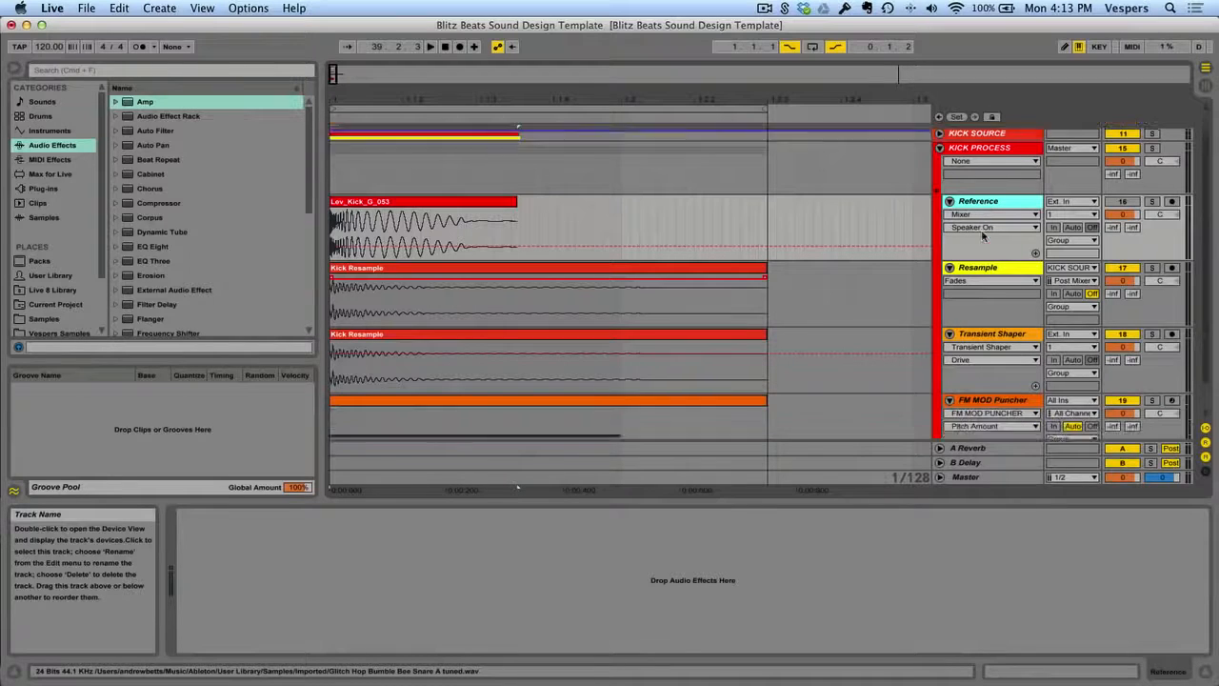
left_click(991, 253)
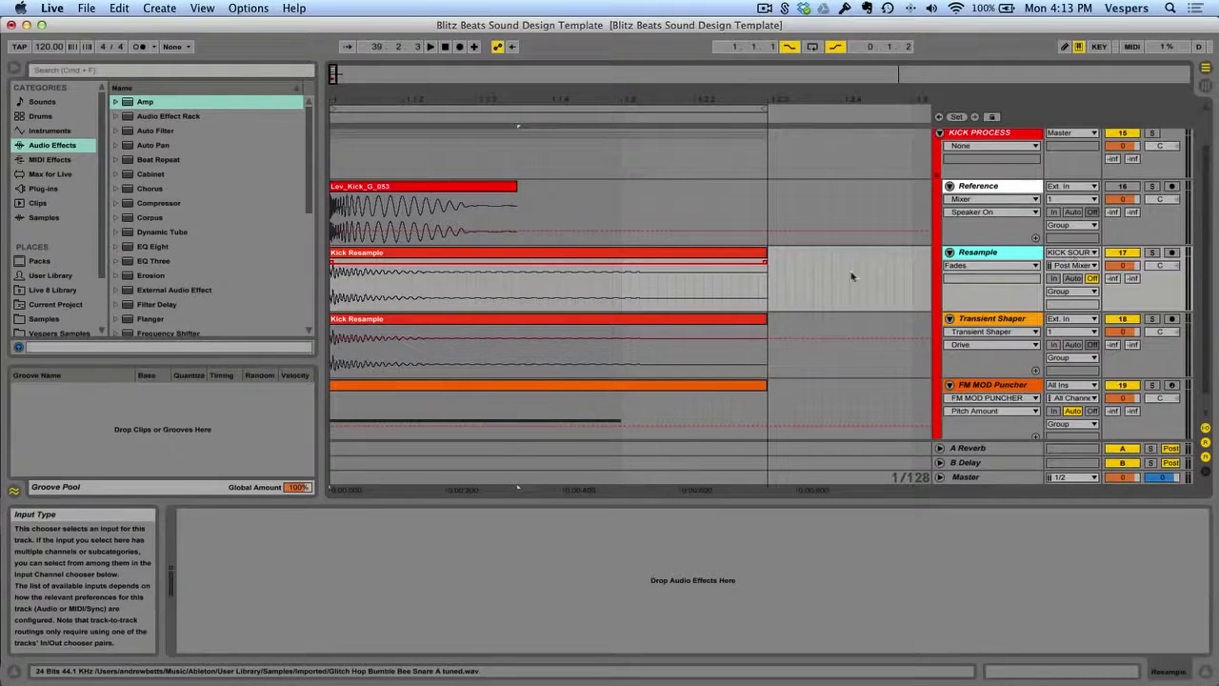
left_click(629, 257)
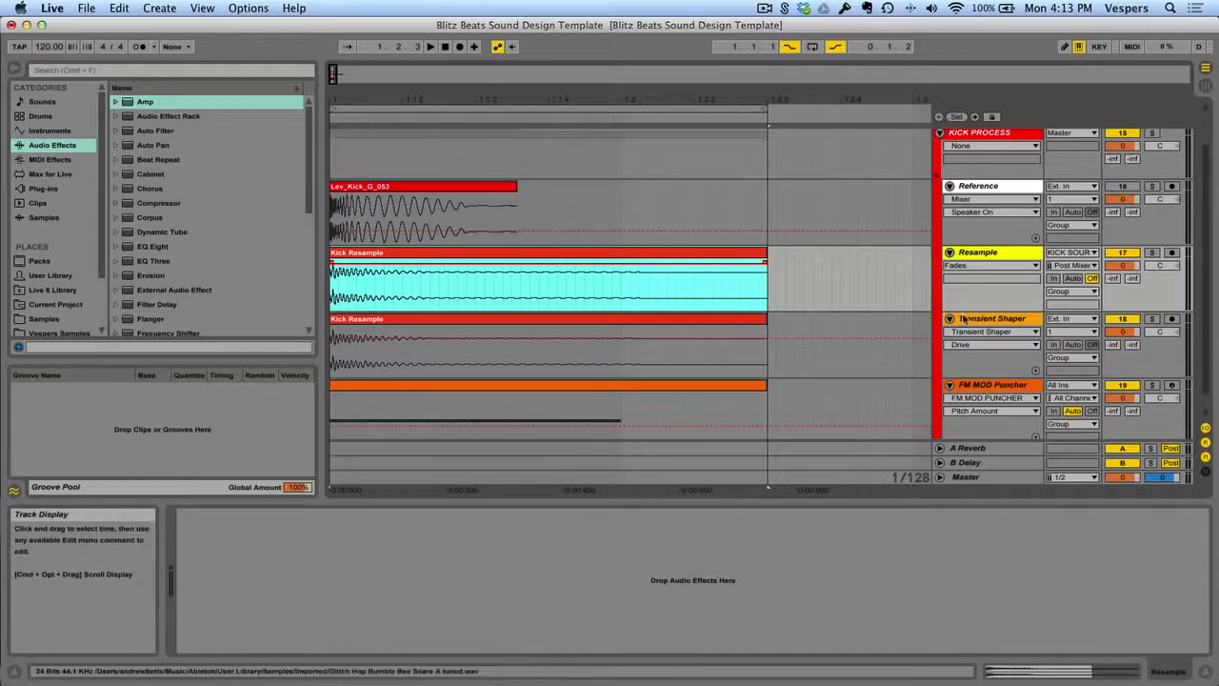
scroll(991, 305, "down", 1)
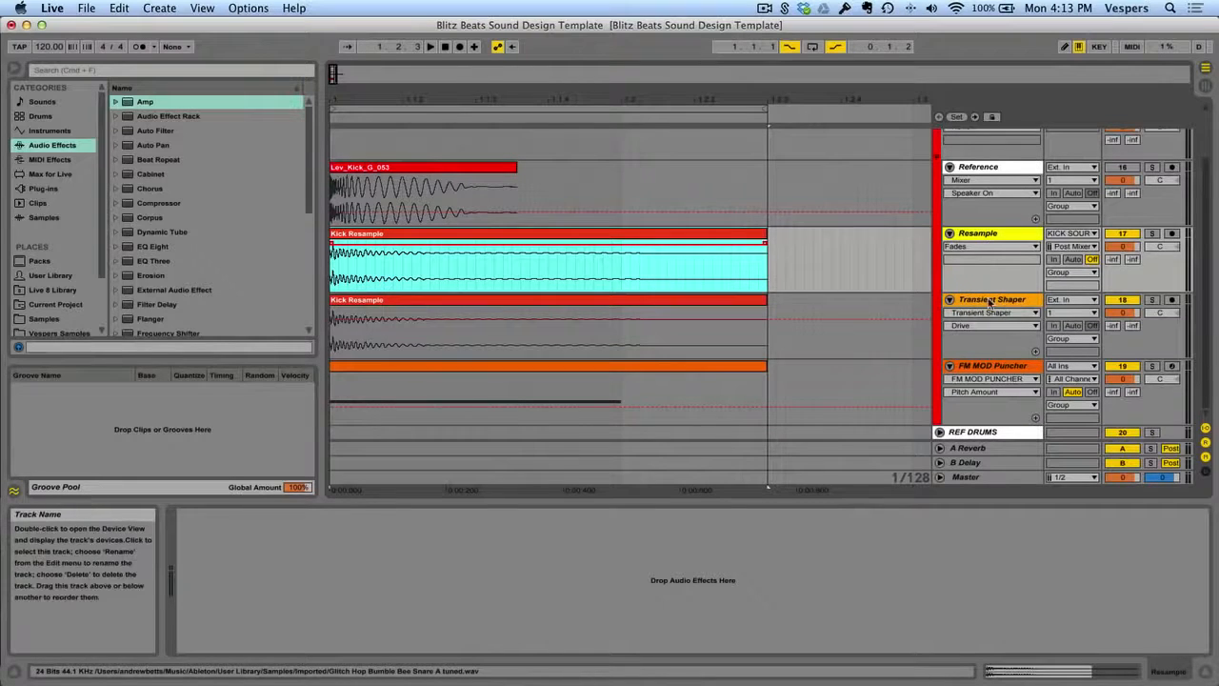
left_click(993, 301)
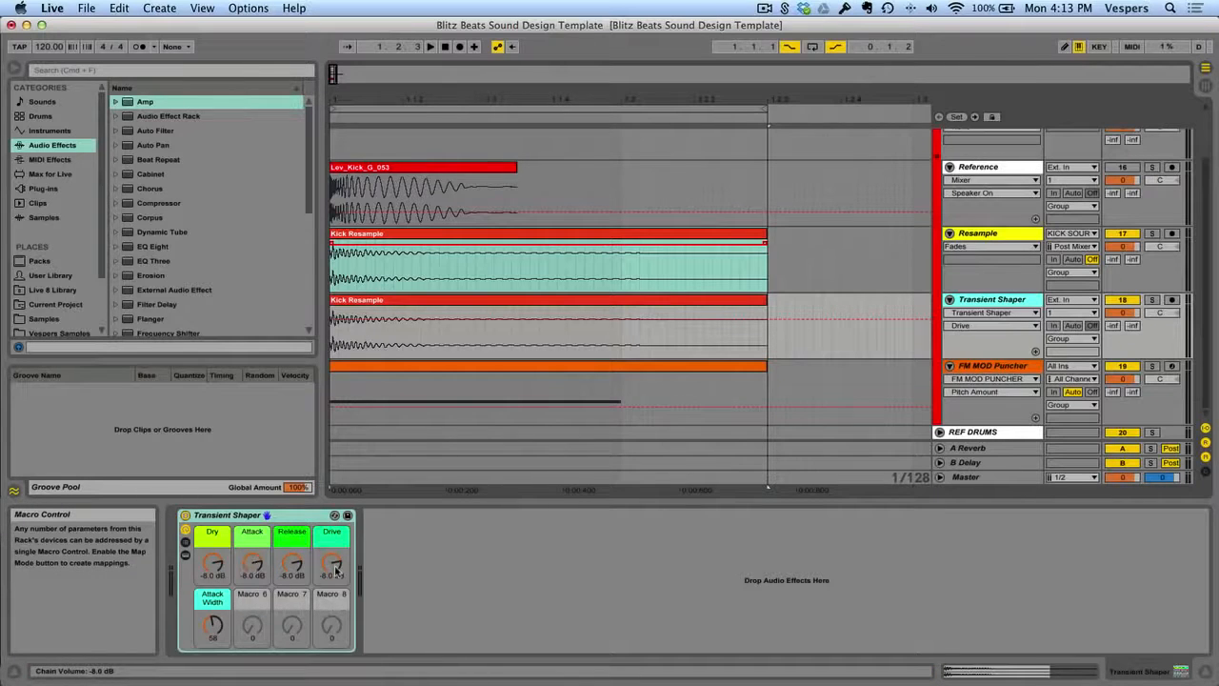
Step: Solo and play the FM MOD Puncher track, toggling the oscillator and pitch envelope of its Kick Resample instrument
left_click(998, 366)
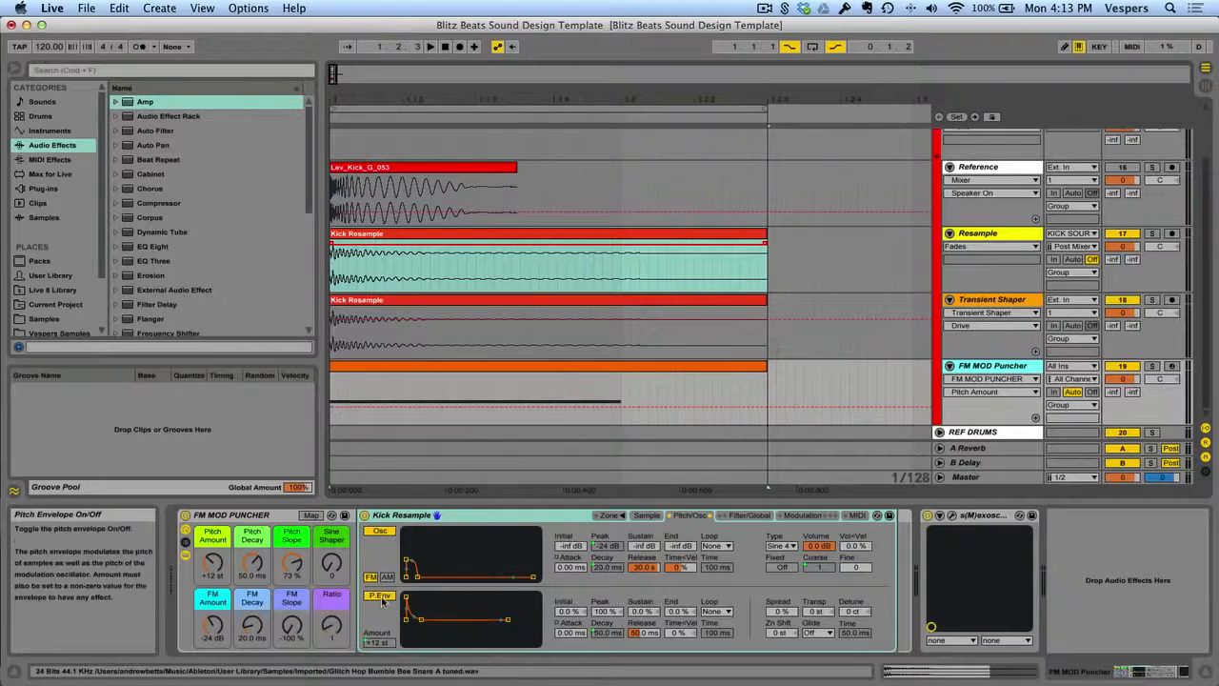
left_click(1151, 366)
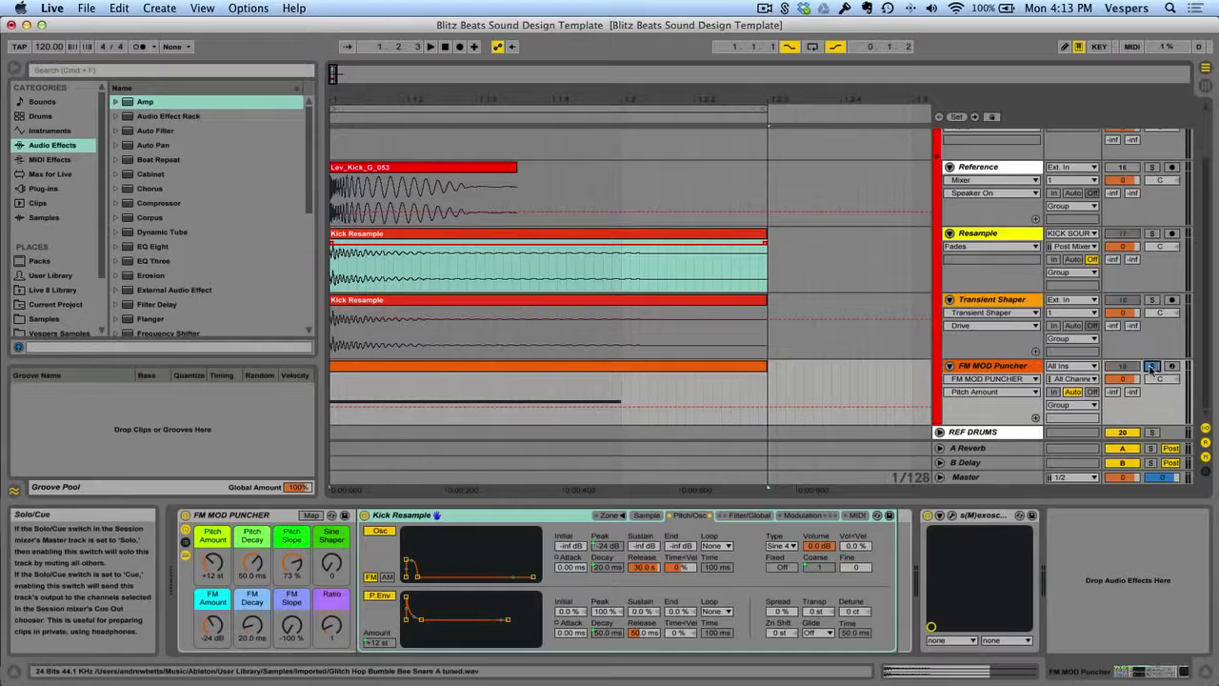
key("space")
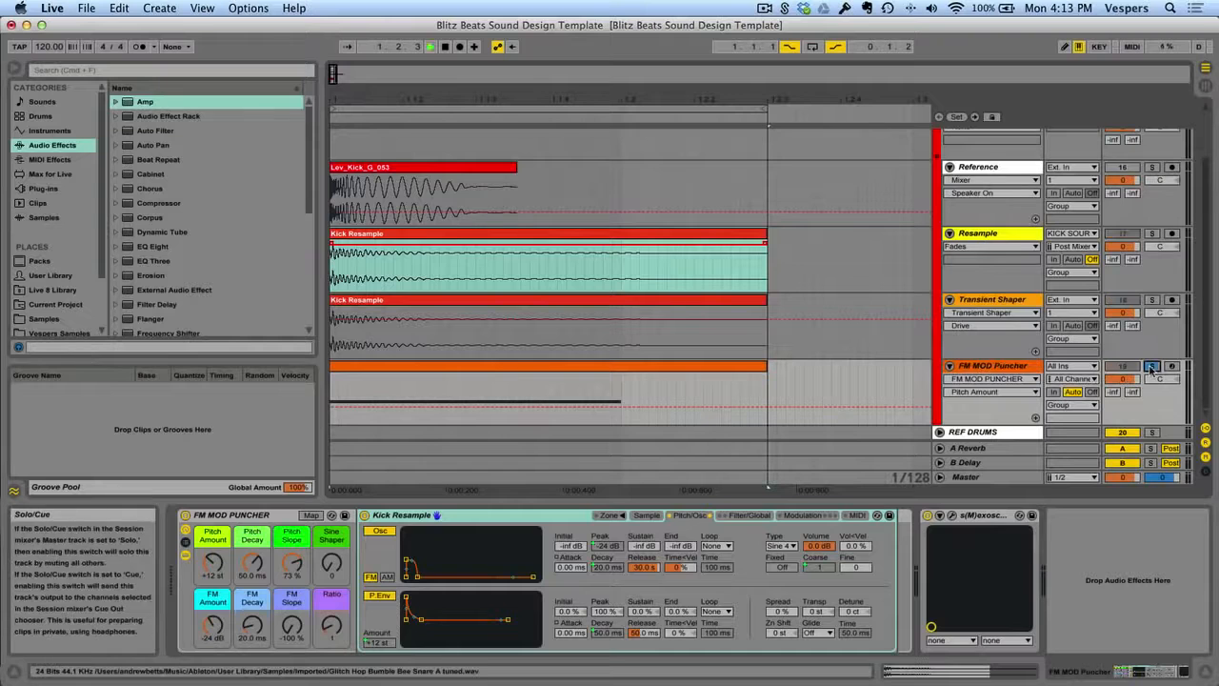
left_click(381, 532)
left_click(381, 596)
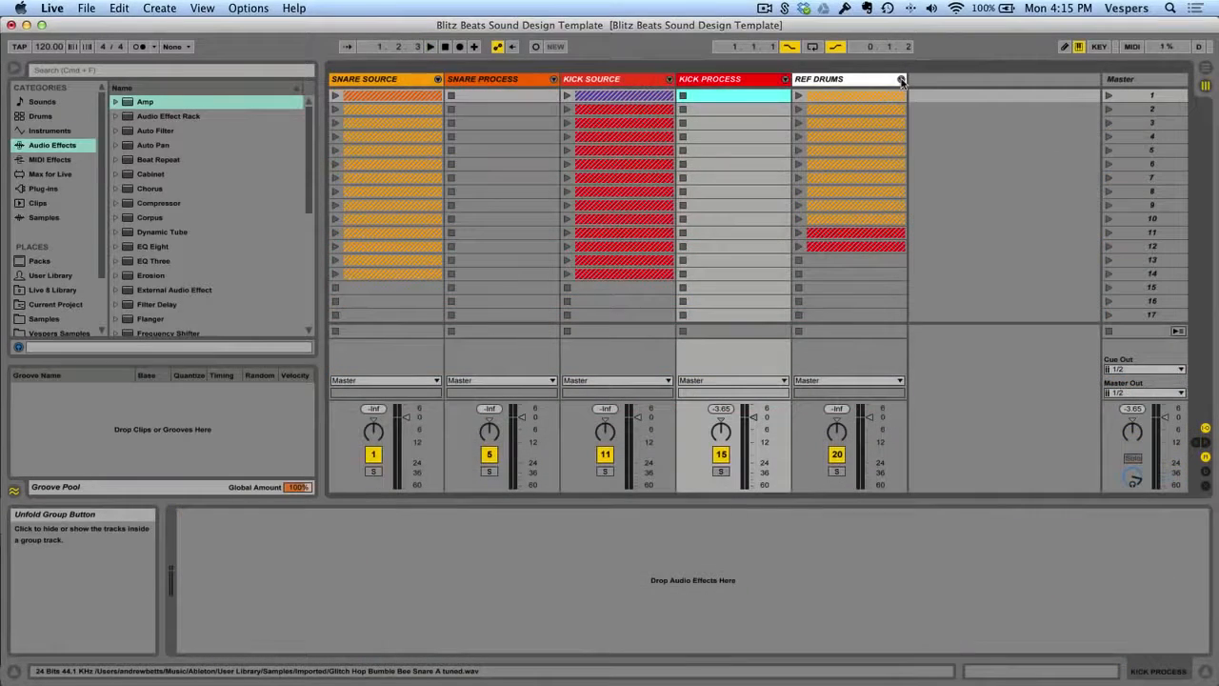
Step: Unfold the REF DRUMS group and audition the KICKS and SNARES pads of its Drum Rack track
left_click(901, 80)
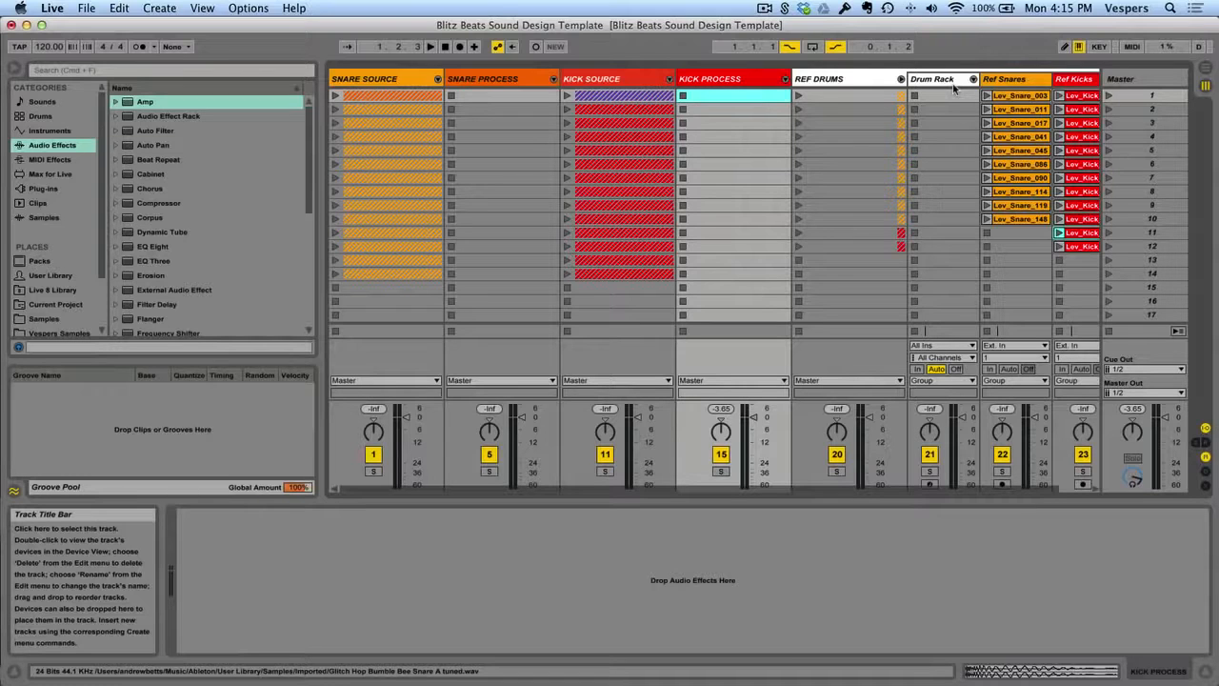
left_click(953, 82)
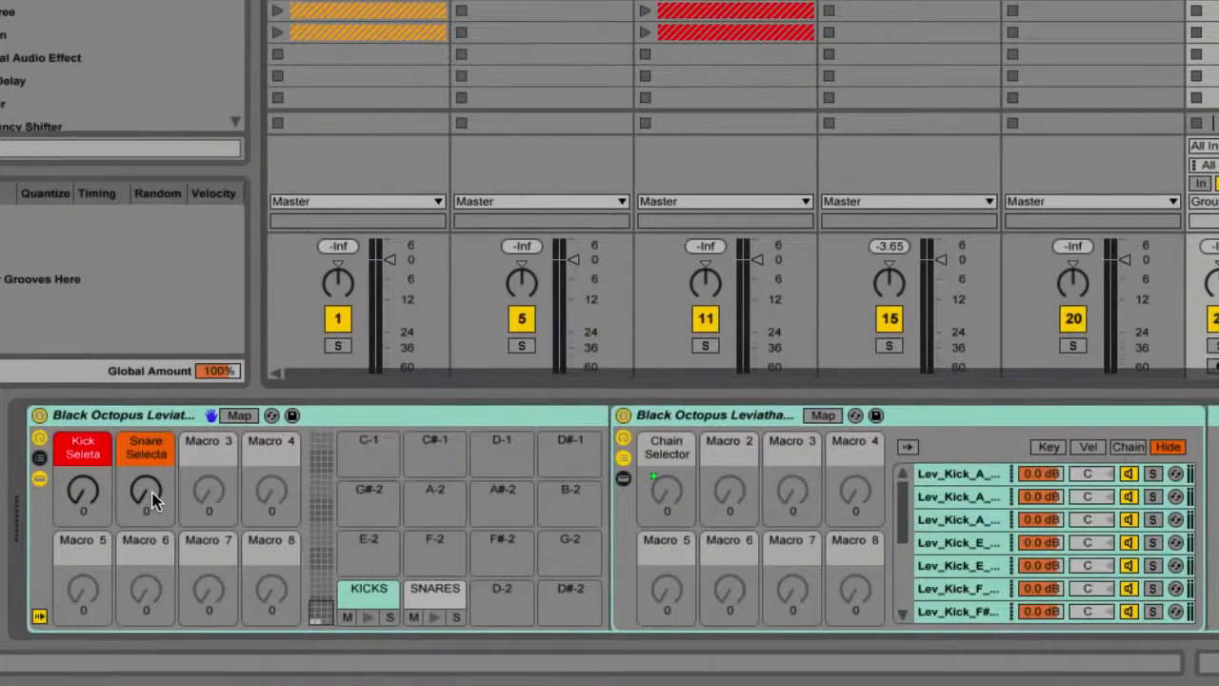
left_click(368, 618)
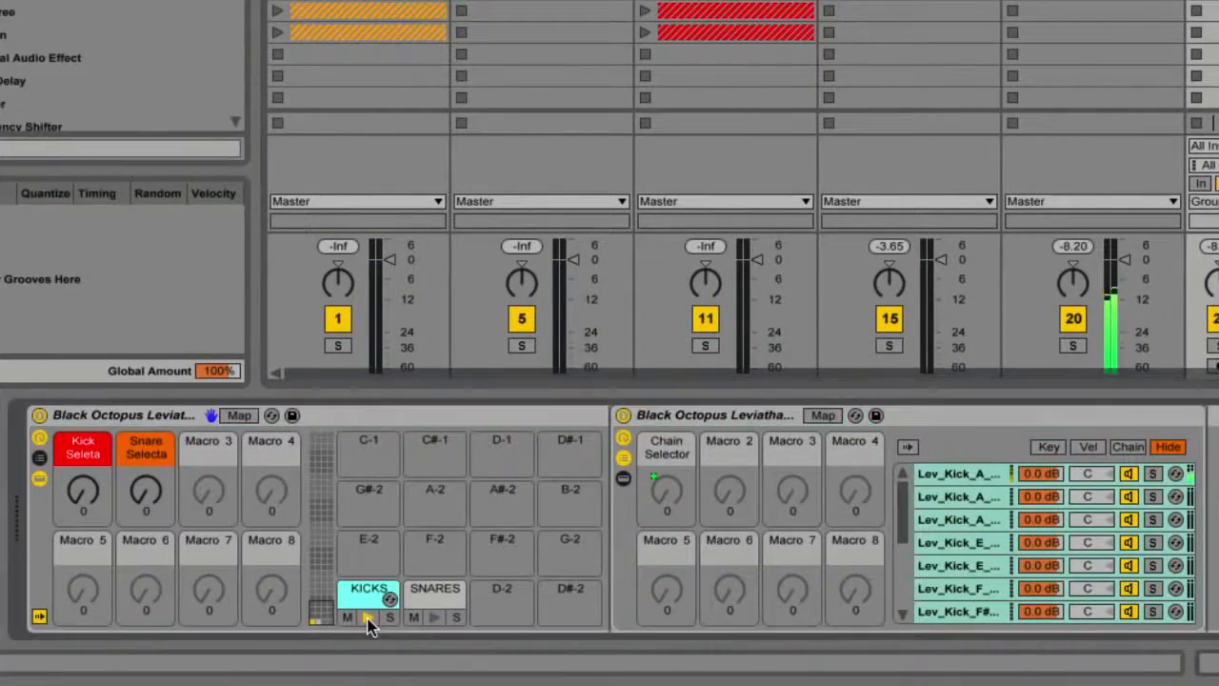
left_click(433, 617)
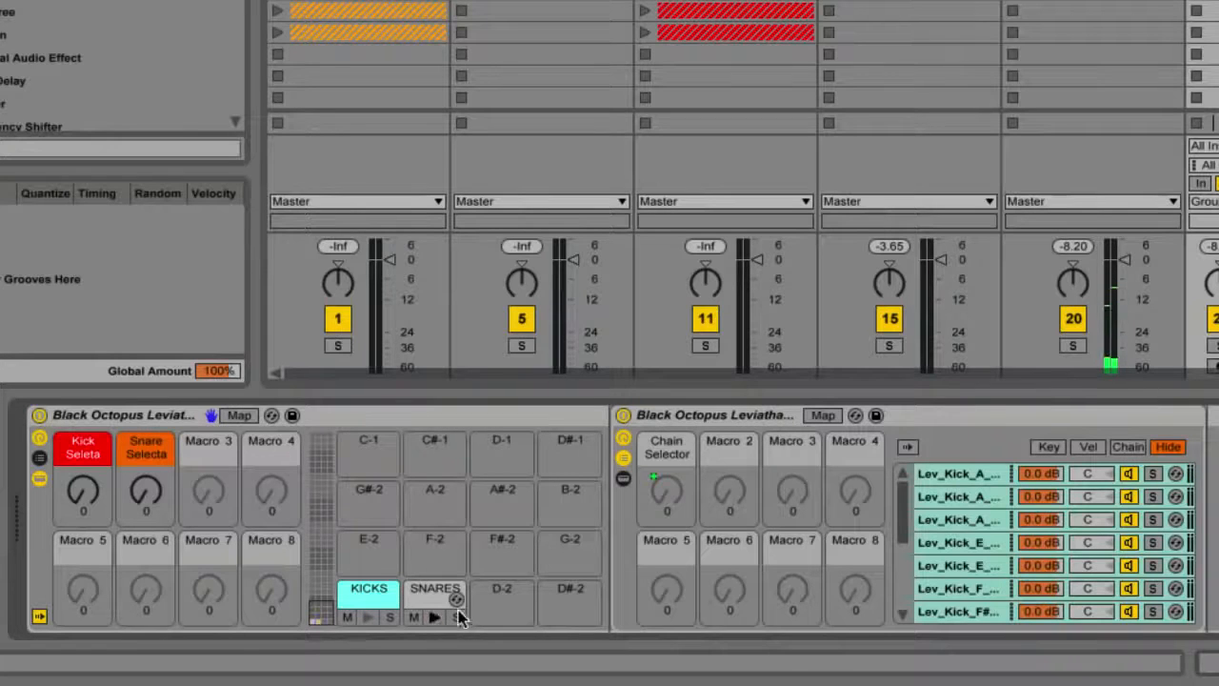
Step: Look through the kick sample chains inside the Drum Rack's KICKS pad
left_click(975, 527)
scroll(975, 527, "down", 6)
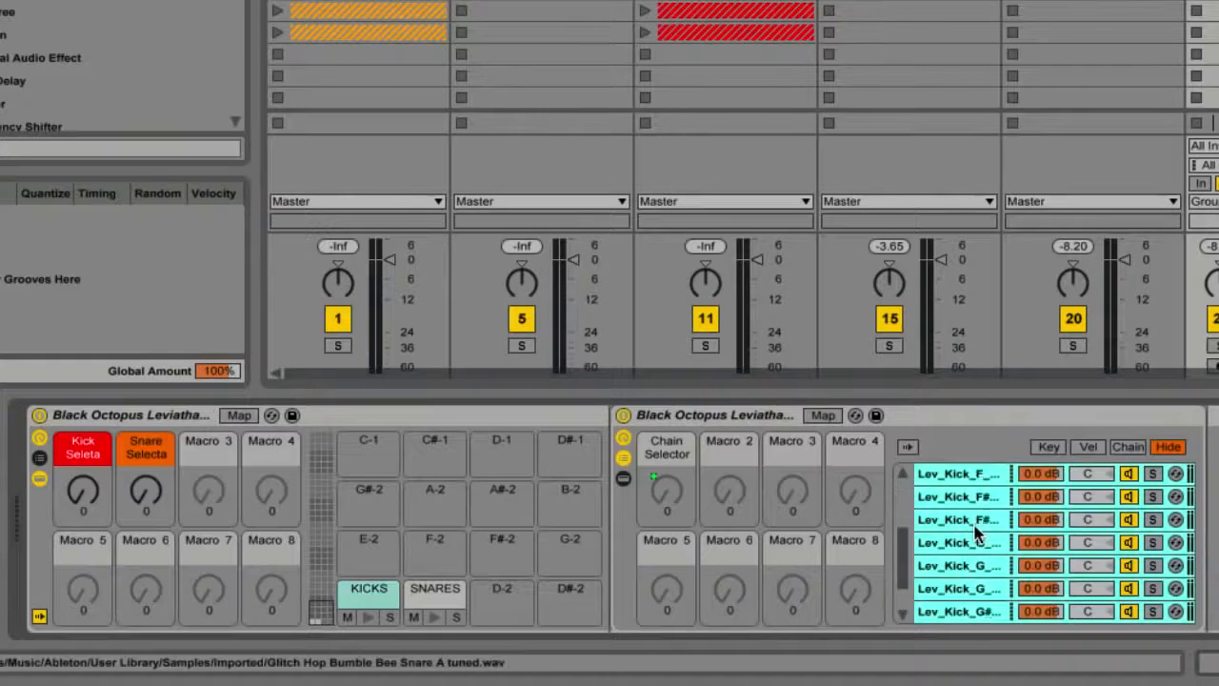
scroll(975, 527, "up", 6)
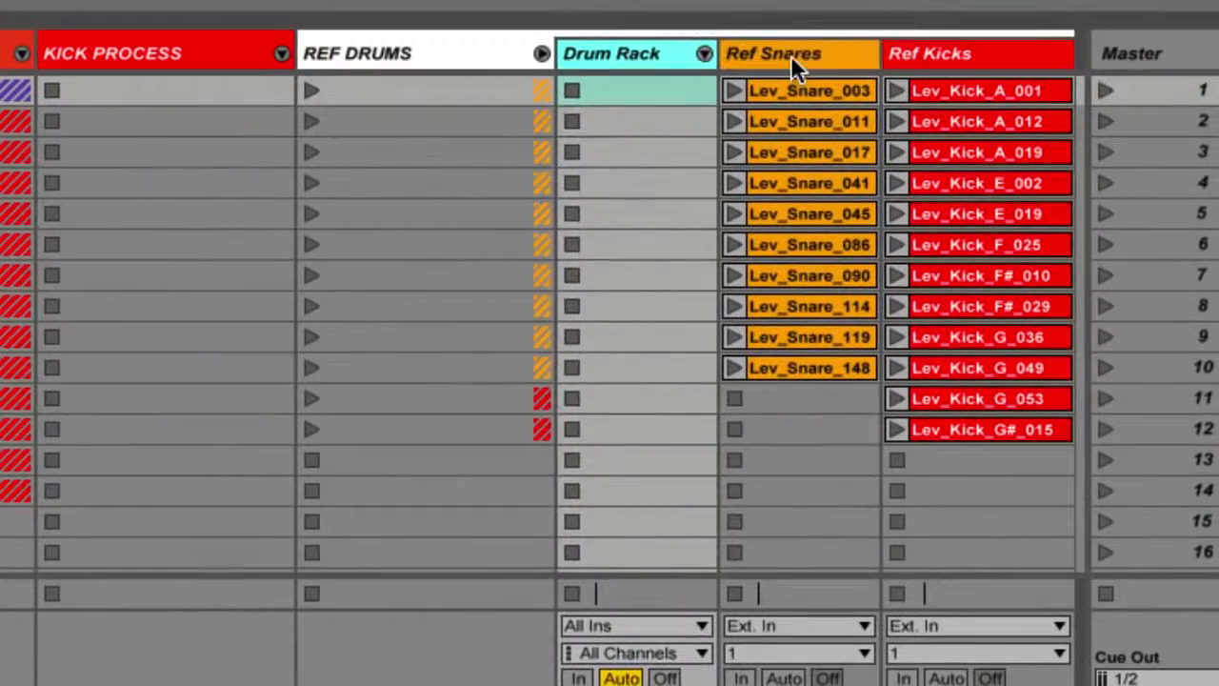
Step: Examine the reference clips on the Ref Snares and Ref Kicks tracks
left_click(791, 55)
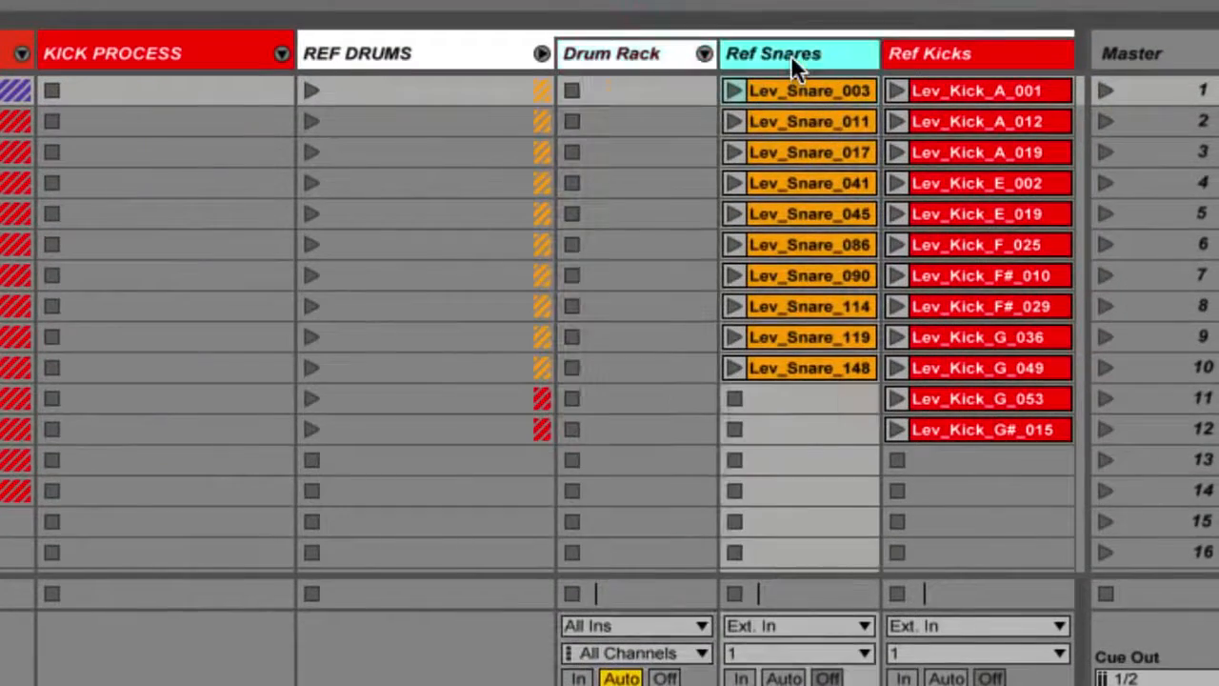
left_click(949, 53)
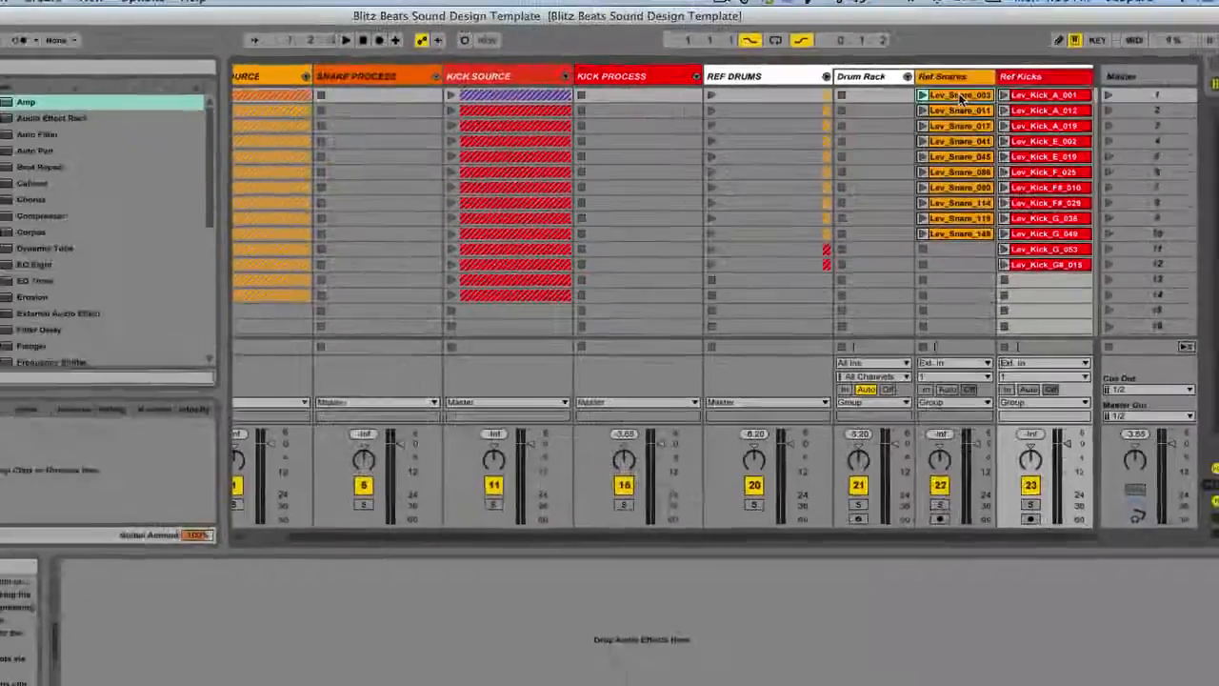
left_click(807, 90)
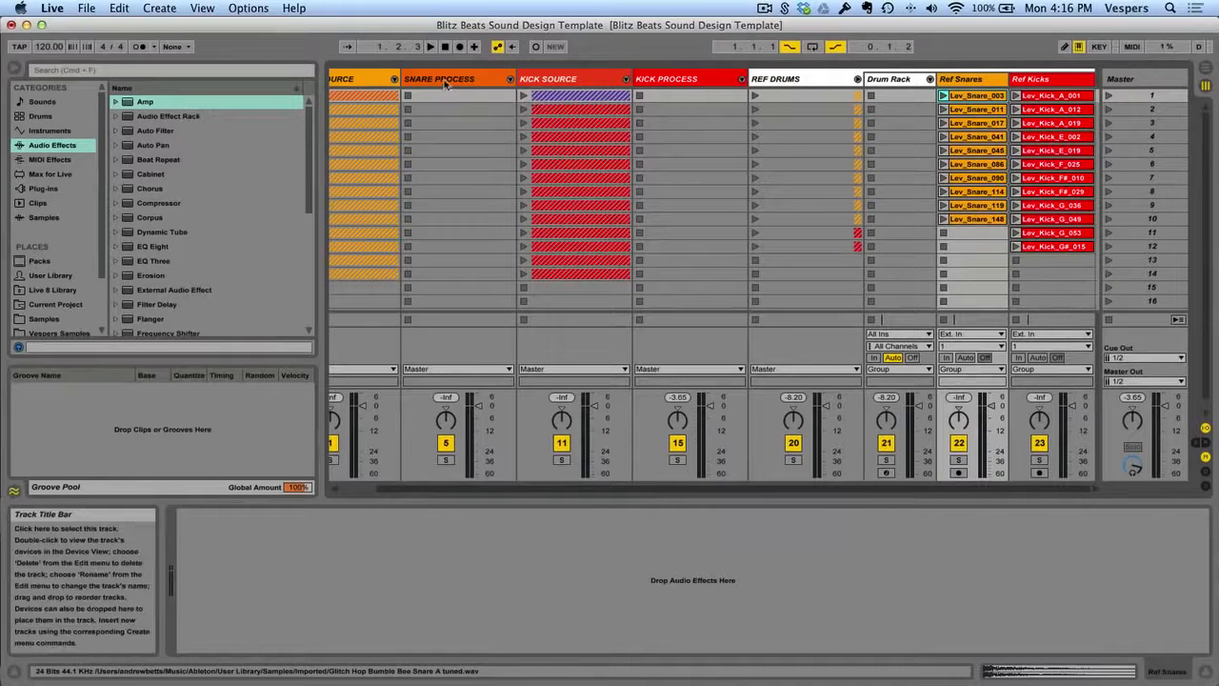
Step: Unfold the KICK PROCESS group, inspect its Reference track's Lev_Kick_G_053 clip in the Arrangement View and return to the Session View's reference clips
left_click(742, 80)
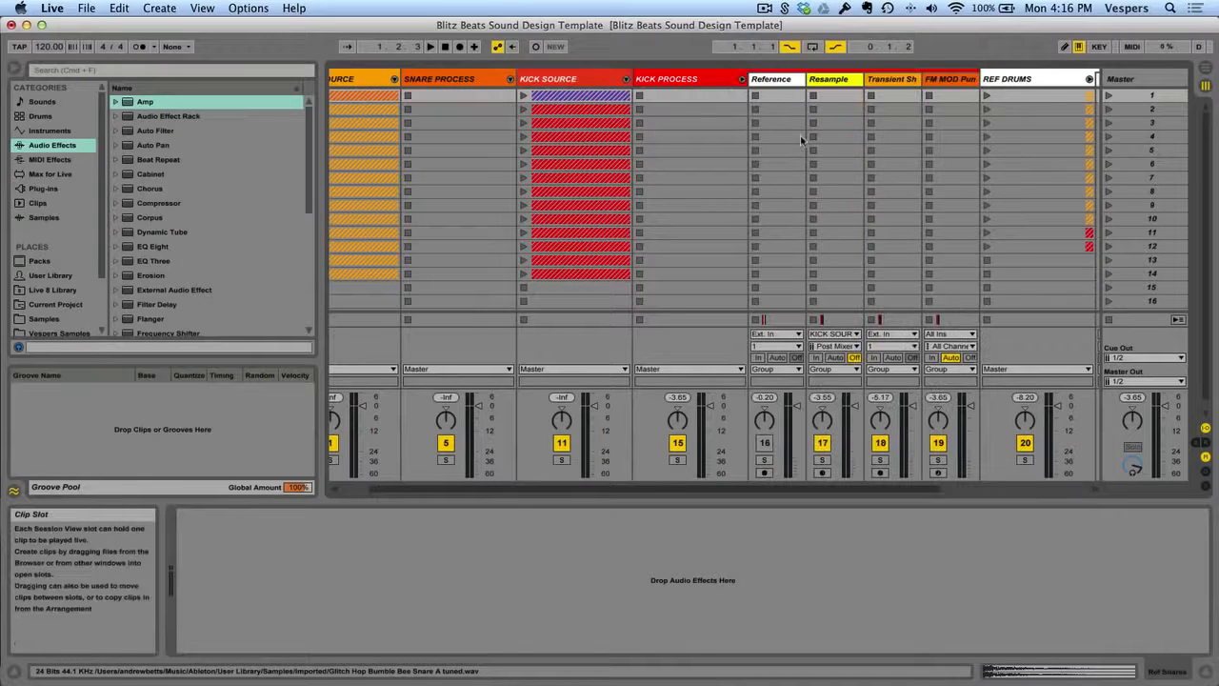
left_click(786, 82)
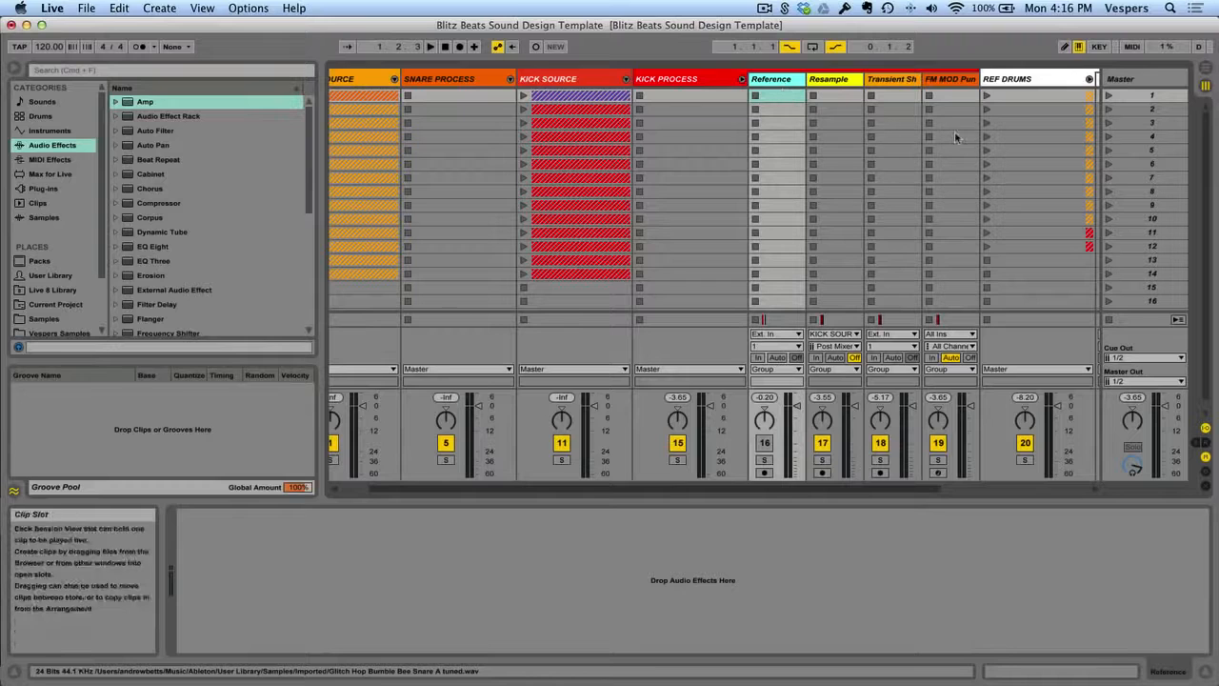
key("Tab")
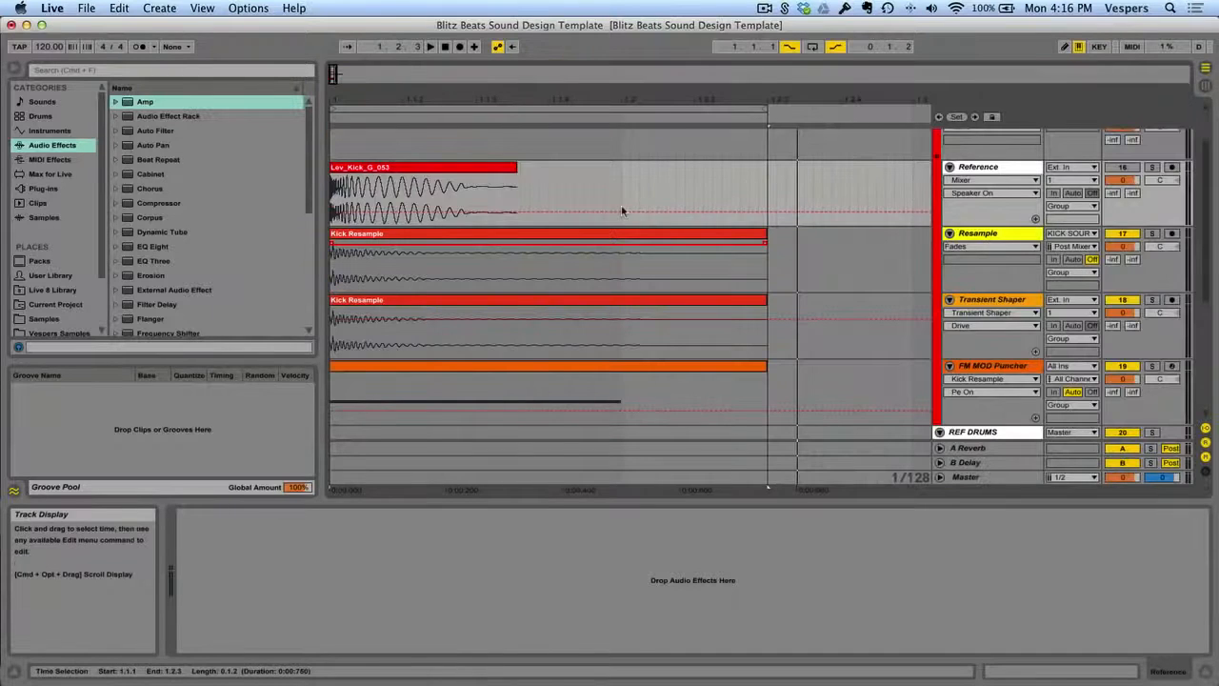
left_click(409, 195)
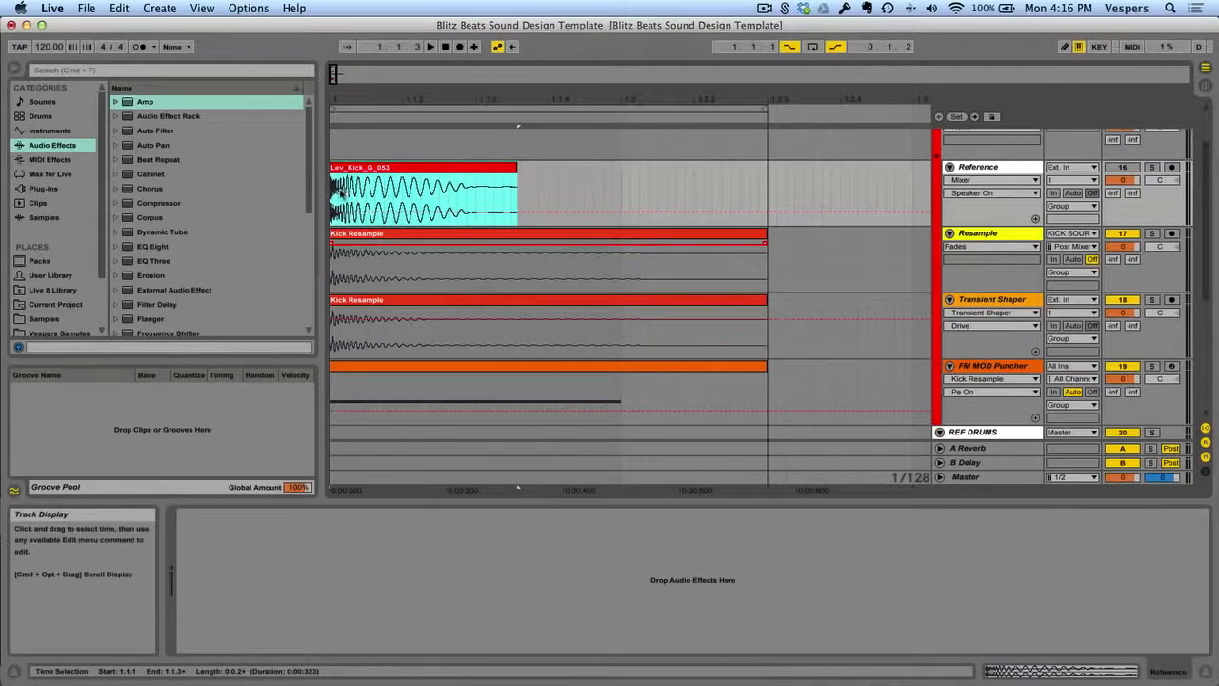
key("Tab")
scroll(993, 167, "right", 4)
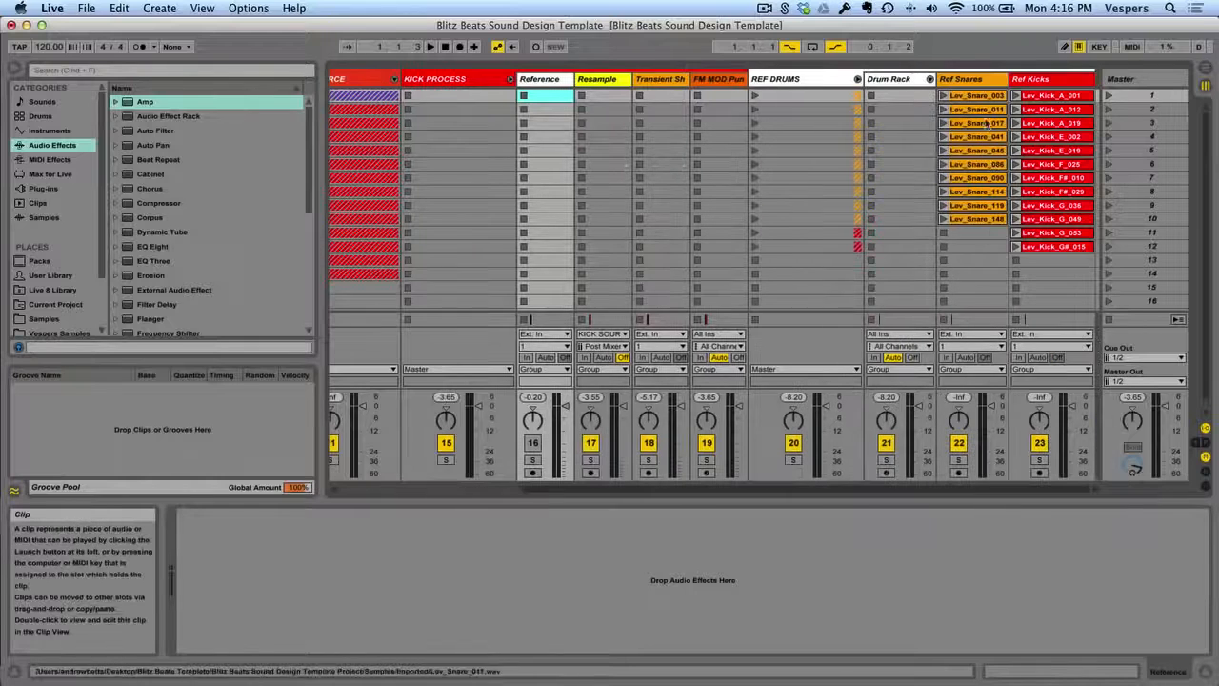